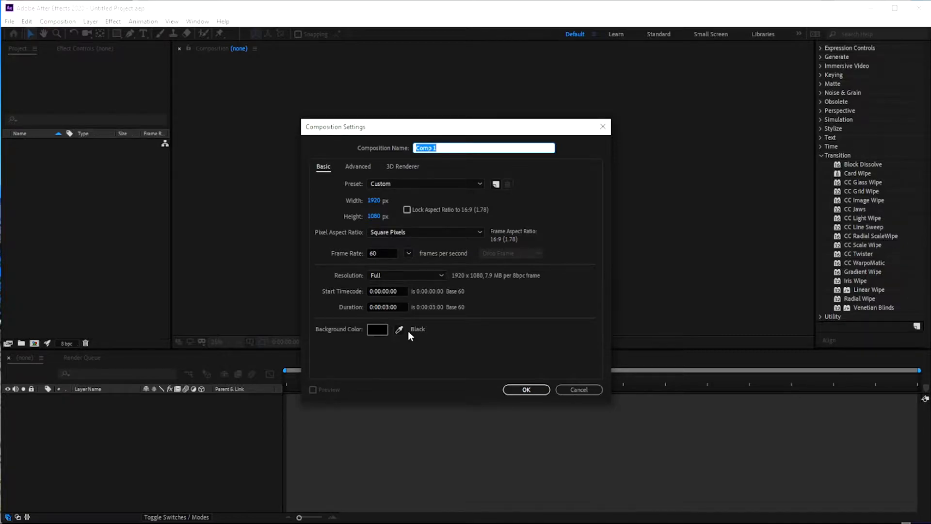
# Create the 1920 x 1080, 60 fps, three-second composition and add a full-size black solid (000000) named Black Solid 1
pyautogui.click(526, 390)
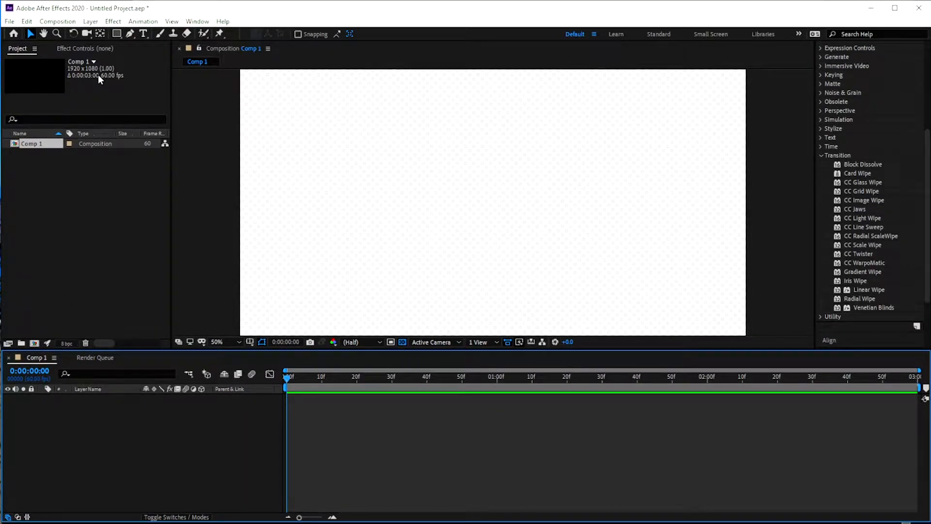
pyautogui.click(90, 21)
pyautogui.moveTo(95, 37)
pyautogui.click(270, 44)
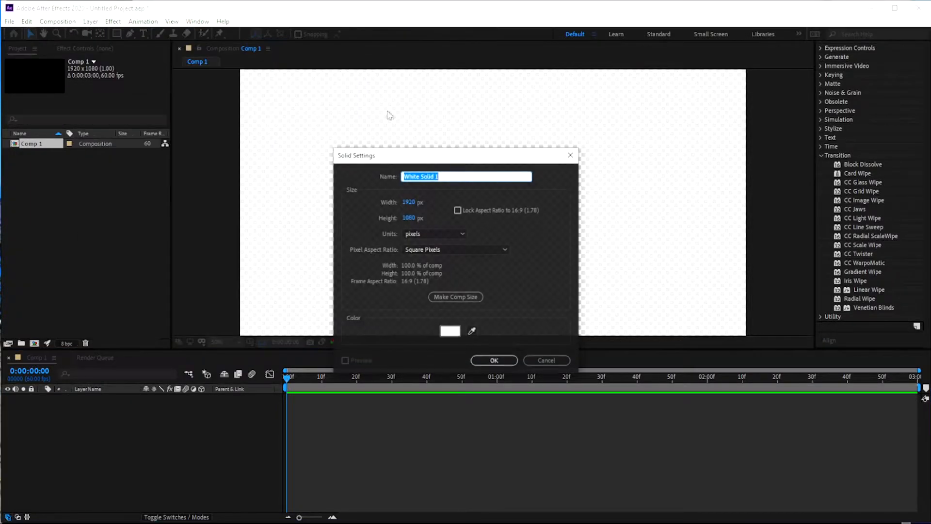
pyautogui.write('Black')
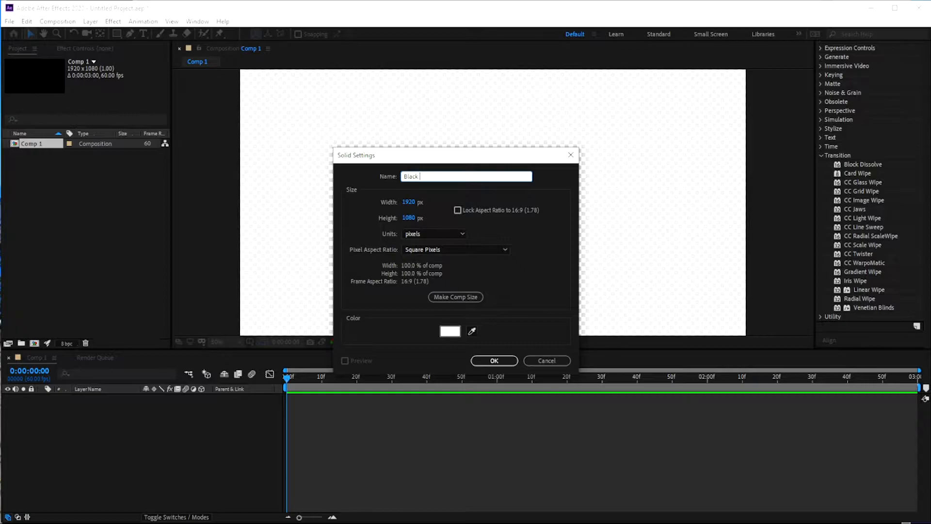
pyautogui.write(' Solid')
pyautogui.click(450, 331)
pyautogui.write('000000')
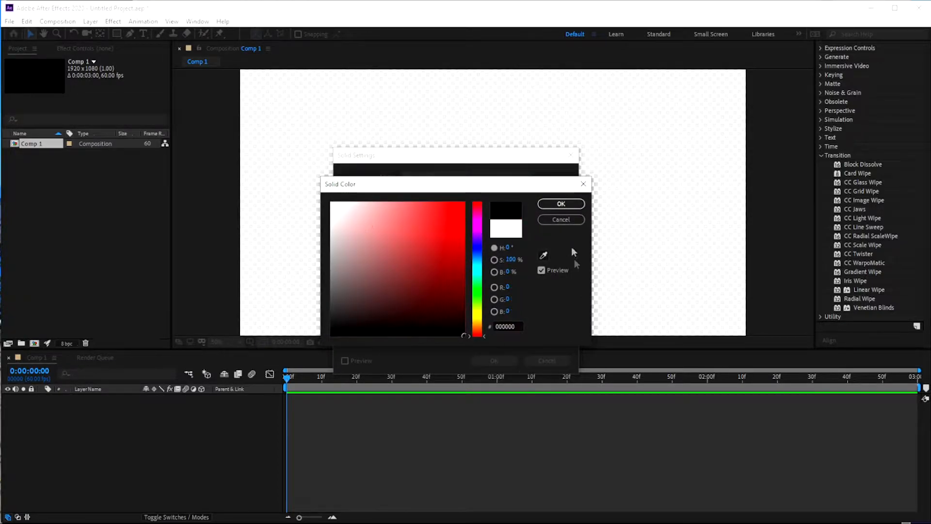
pyautogui.click(561, 203)
pyautogui.click(494, 360)
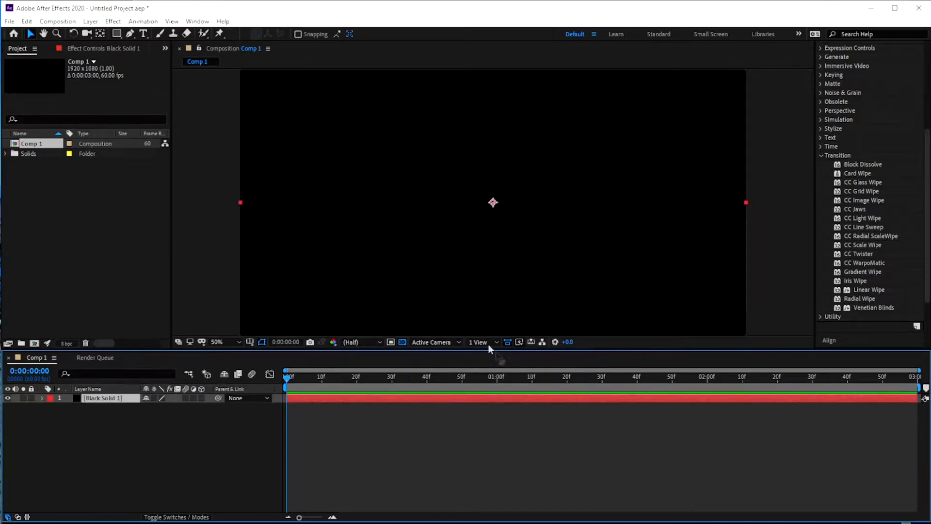
# Add a full-size white solid named White Solid 1 above the black solid
pyautogui.click(91, 22)
pyautogui.moveTo(104, 33)
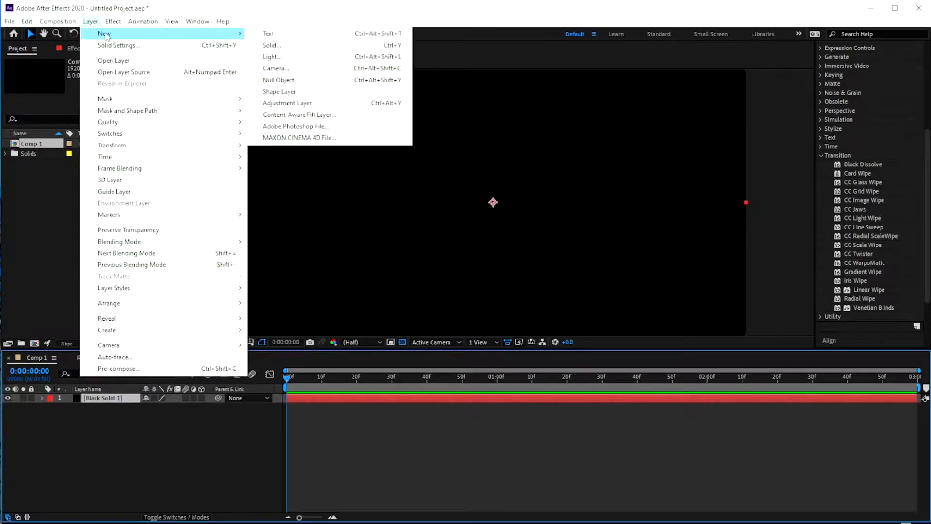
pyautogui.click(270, 45)
pyautogui.write('White Solid')
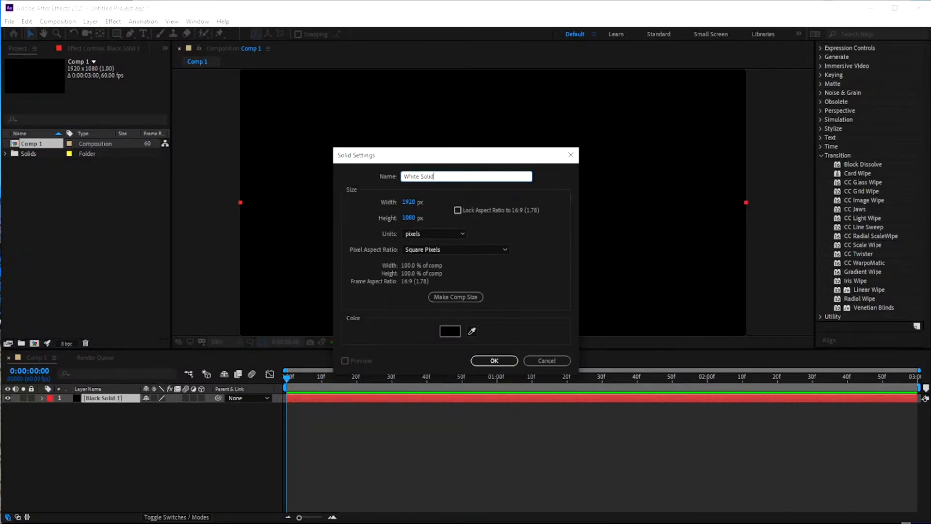
pyautogui.click(450, 331)
pyautogui.moveTo(366, 308); pyautogui.dragTo(306, 170)
pyautogui.click(560, 204)
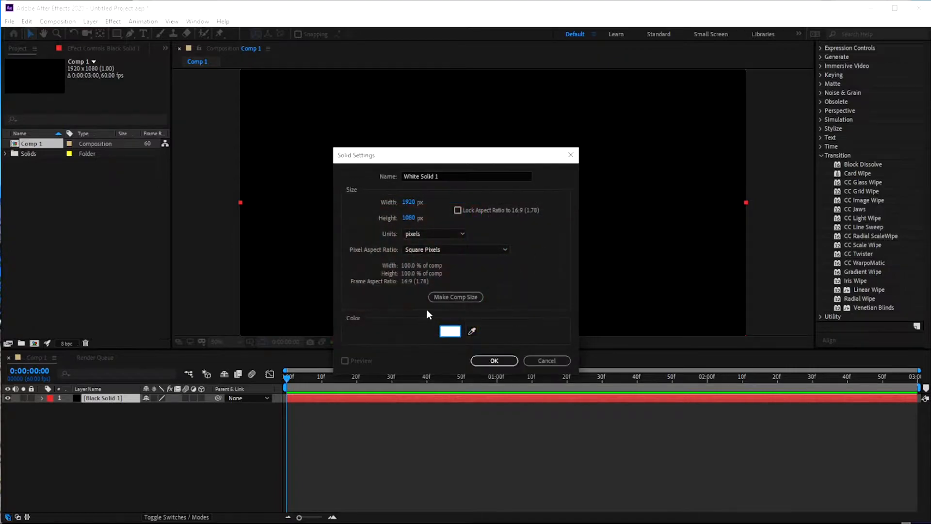
pyautogui.click(494, 360)
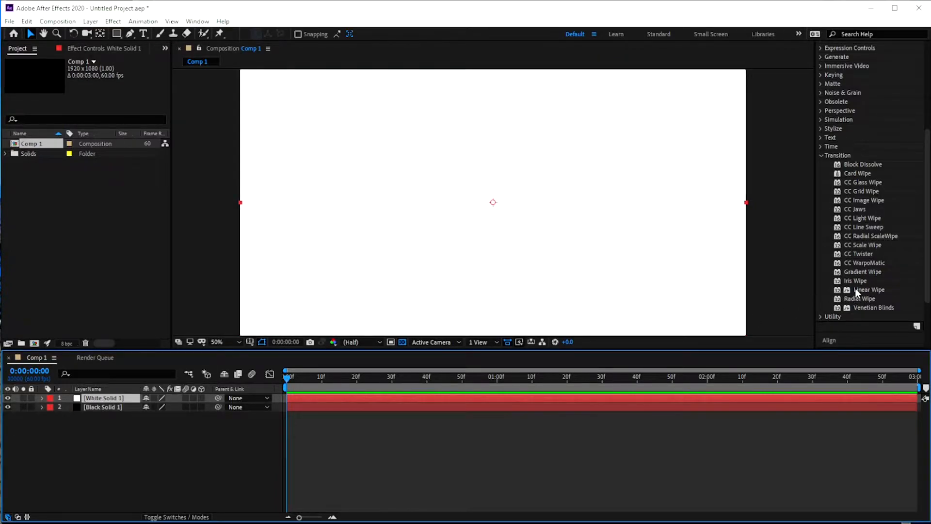
# Apply Linear Wipe to the white solid and keyframe its Transition Completion at 0% on the first frame
pyautogui.moveTo(858, 288); pyautogui.dragTo(111, 399)
pyautogui.click(43, 398)
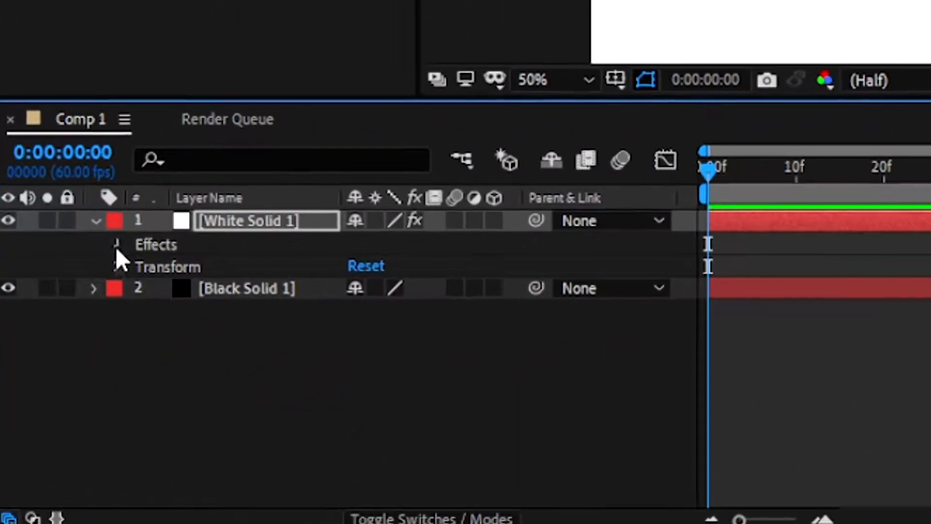
pyautogui.click(116, 244)
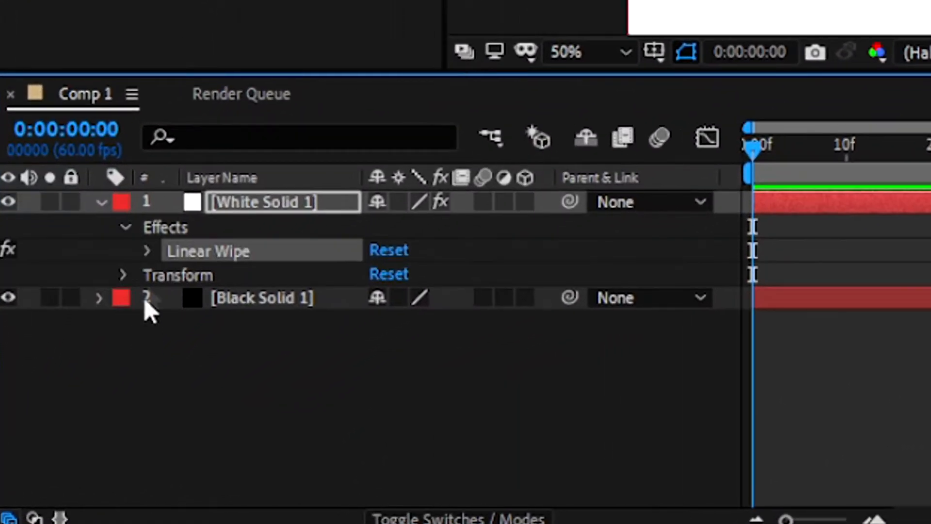
pyautogui.click(141, 267)
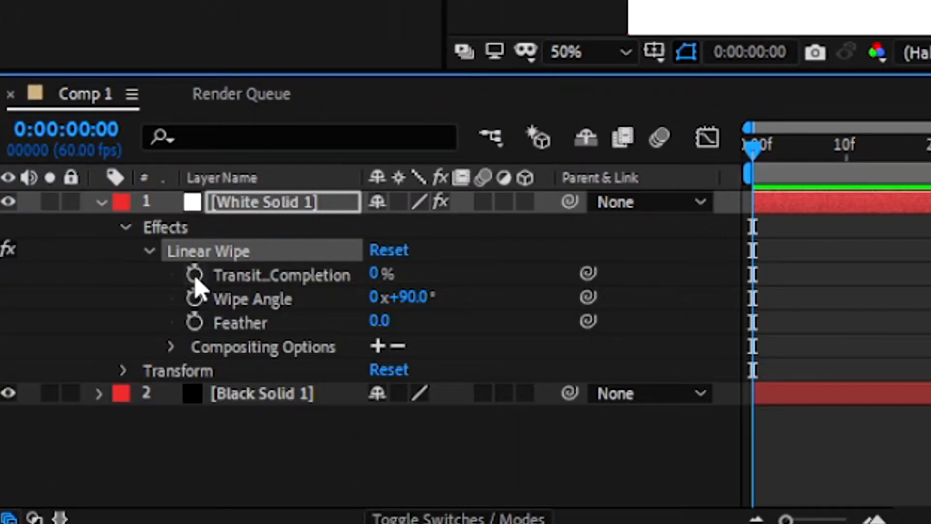
pyautogui.click(194, 275)
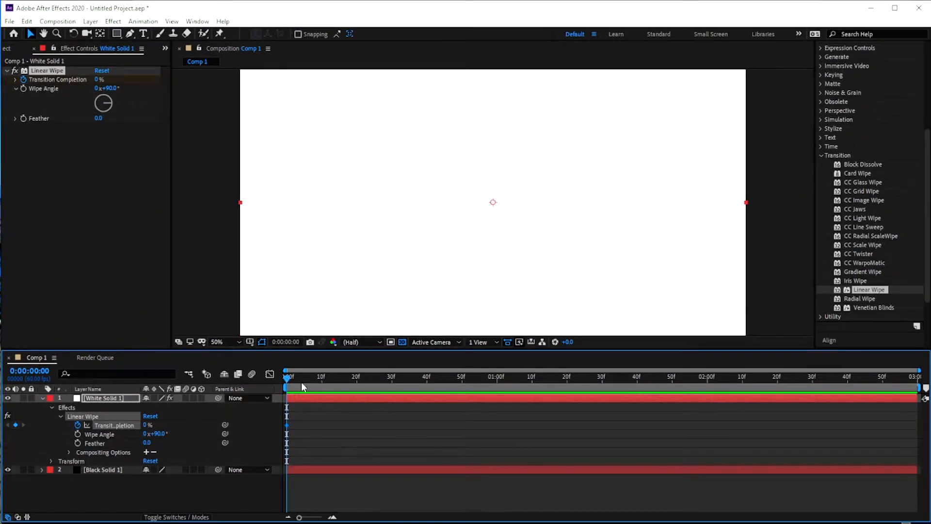
# Keyframe the white solid's Transition Completion at 100% at 0:00:02:59 and scrub through the wipe
pyautogui.moveTo(287, 380); pyautogui.dragTo(914, 380)
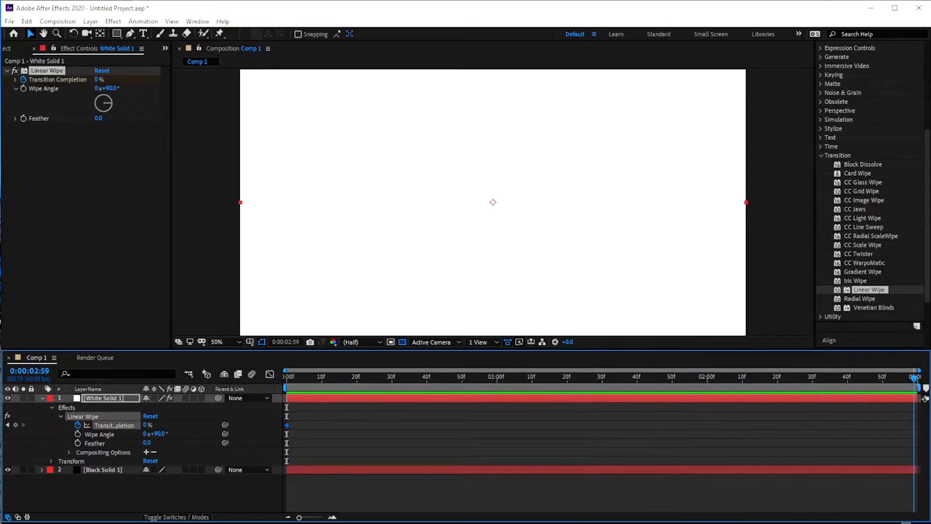
pyautogui.click(147, 425)
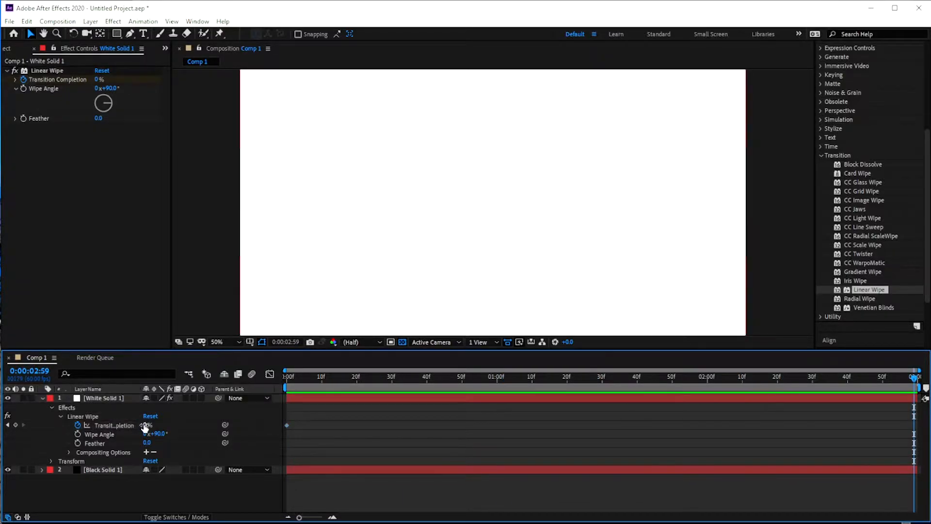
pyautogui.write('100')
pyautogui.press('Return')
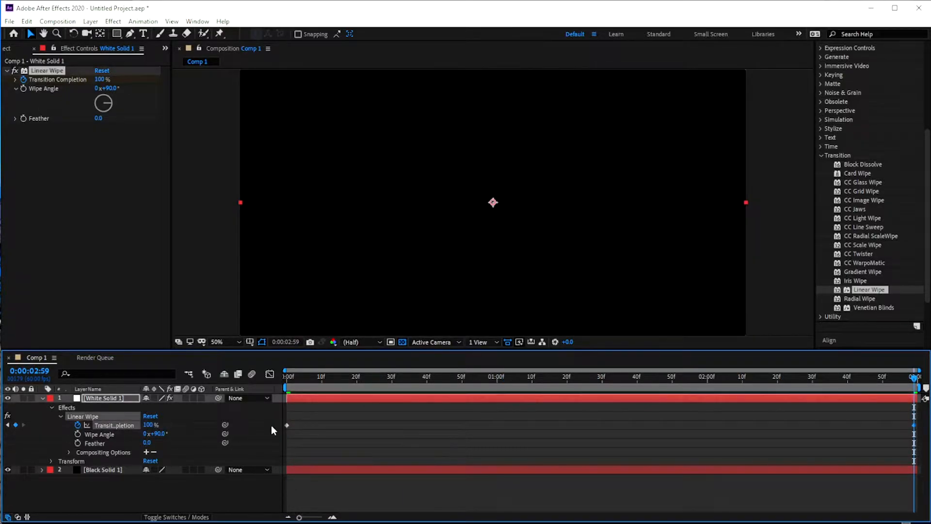
pyautogui.moveTo(916, 383)
pyautogui.mouseDown()
pyautogui.moveTo(562, 388)
pyautogui.moveTo(183, 411)
pyautogui.moveTo(914, 395)
pyautogui.mouseUp()
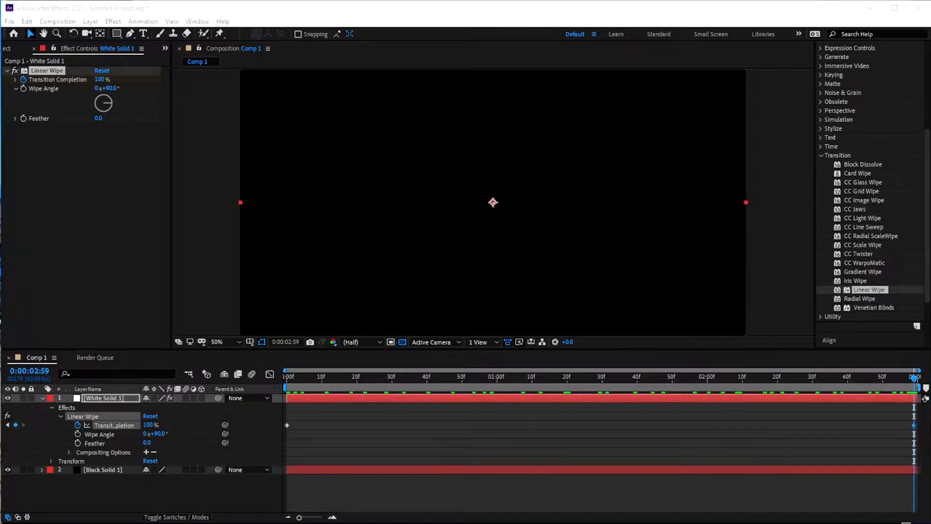
# Add run.png as the top layer of the composition and scale it down to about 75.7%
pyautogui.moveTo(868, 289); pyautogui.dragTo(489, 206)
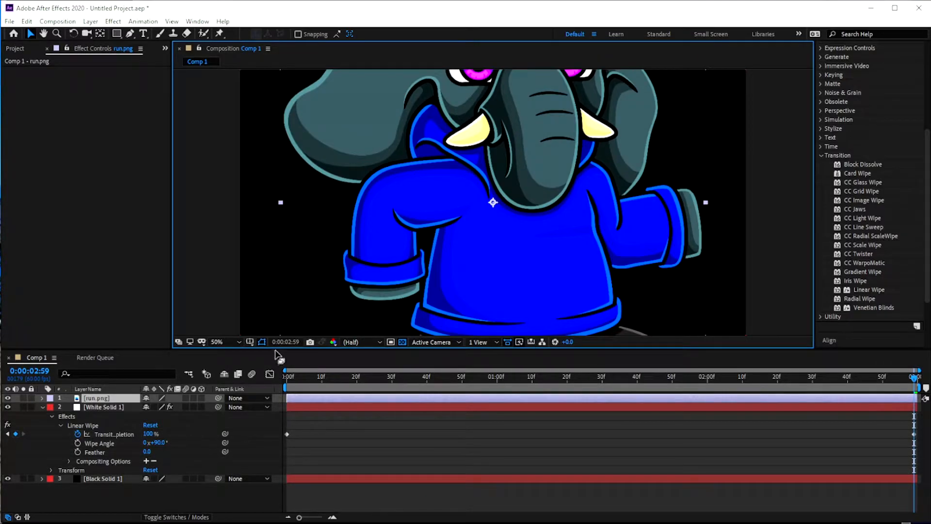
pyautogui.moveTo(274, 356); pyautogui.dragTo(269, 398)
pyautogui.press(',')
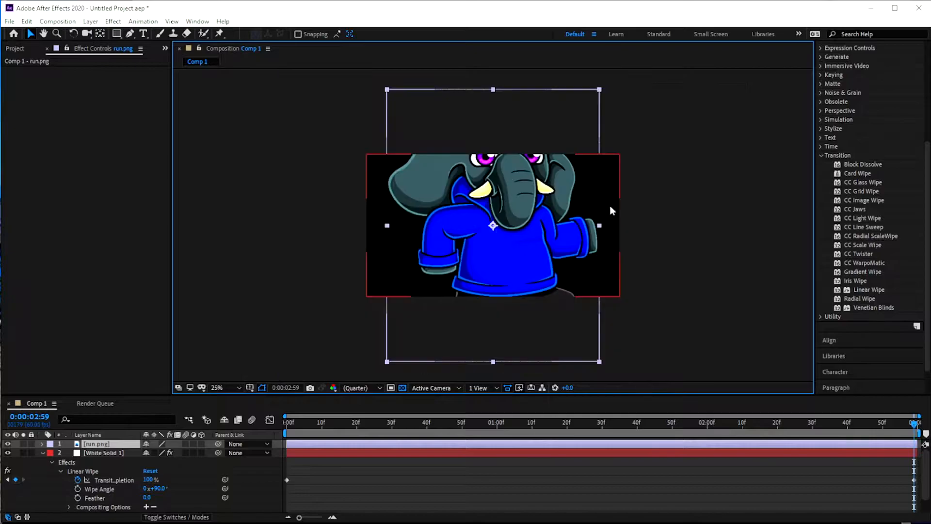
pyautogui.press('Return')
pyautogui.moveTo(600, 91); pyautogui.dragTo(573, 122)
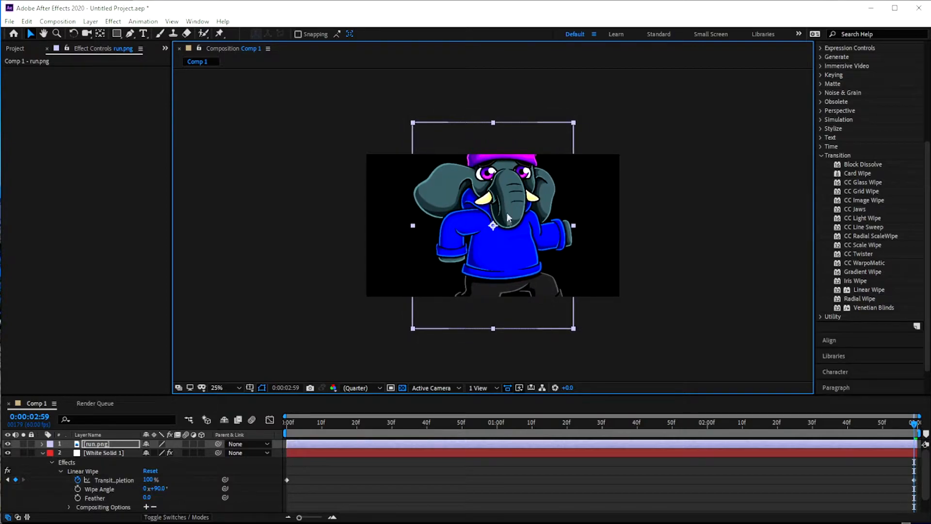
# At the first frame, move run.png partly past the frame's left edge, about -68, 612, and start keyframing its Position and Rotation
pyautogui.click(43, 444)
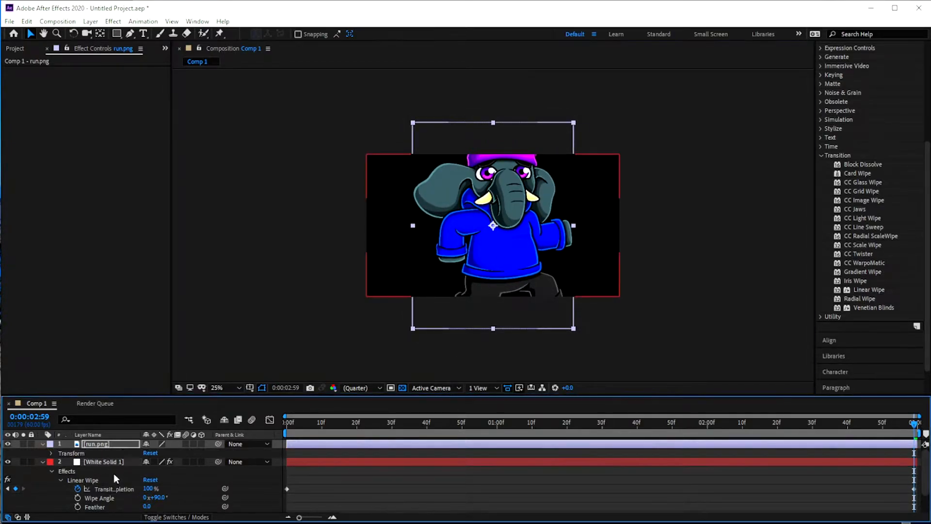
pyautogui.click(52, 452)
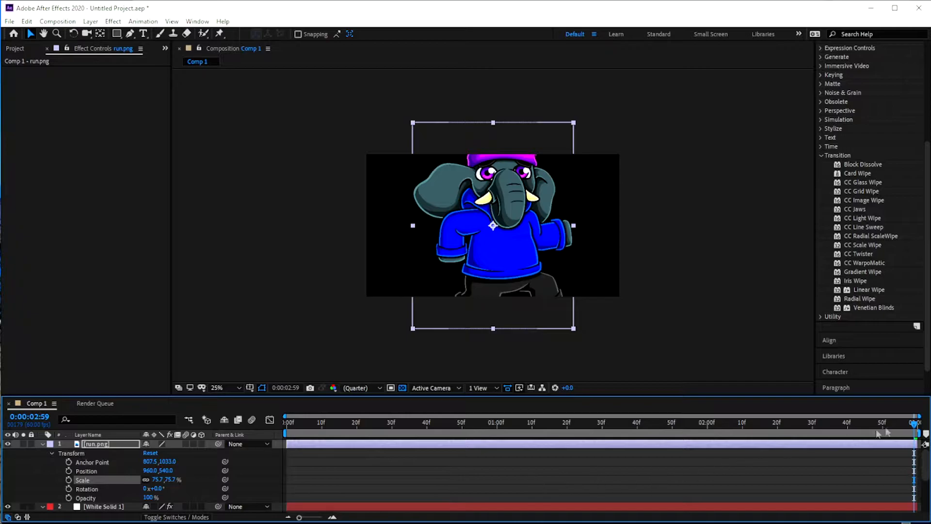
pyautogui.press('Home')
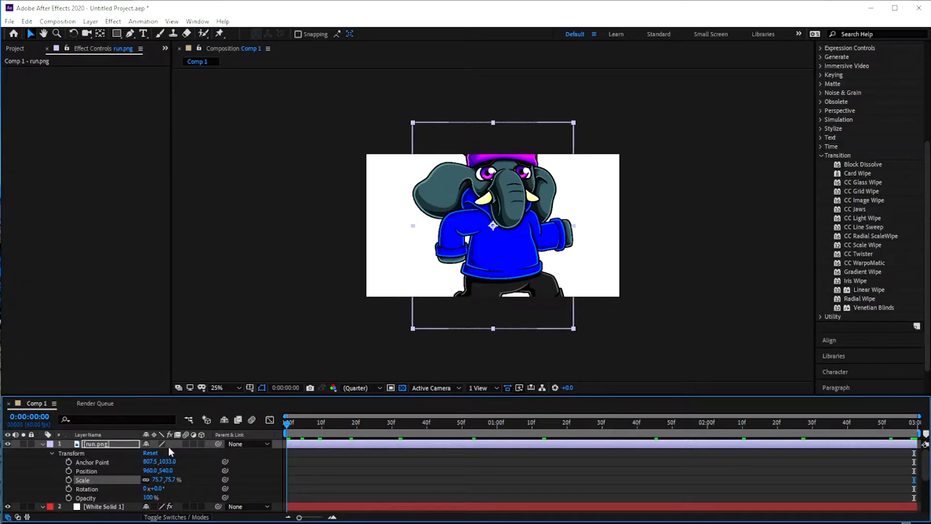
pyautogui.moveTo(432, 313); pyautogui.dragTo(304, 323)
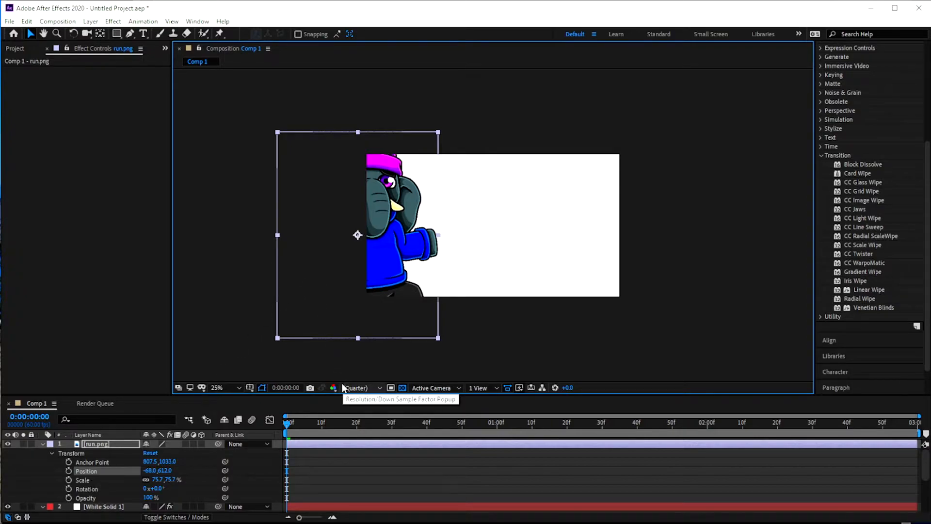
pyautogui.click(69, 488)
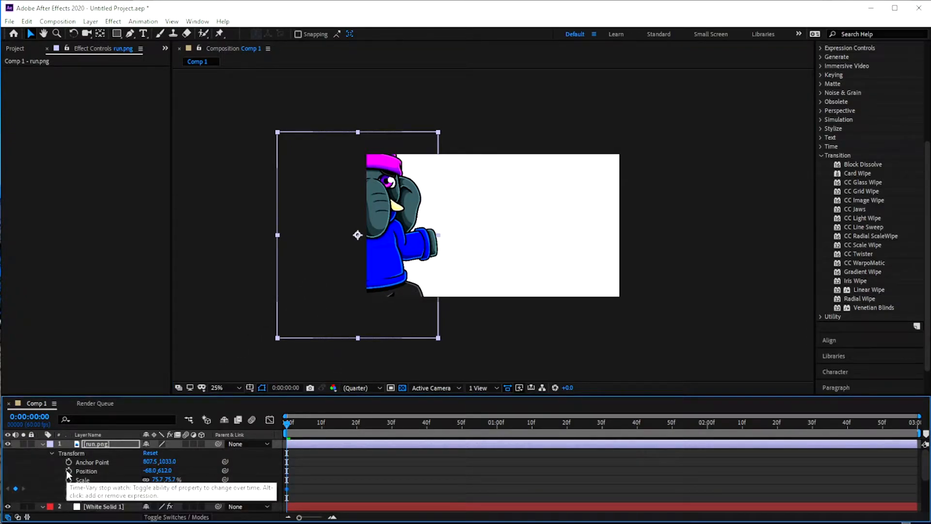
pyautogui.click(68, 470)
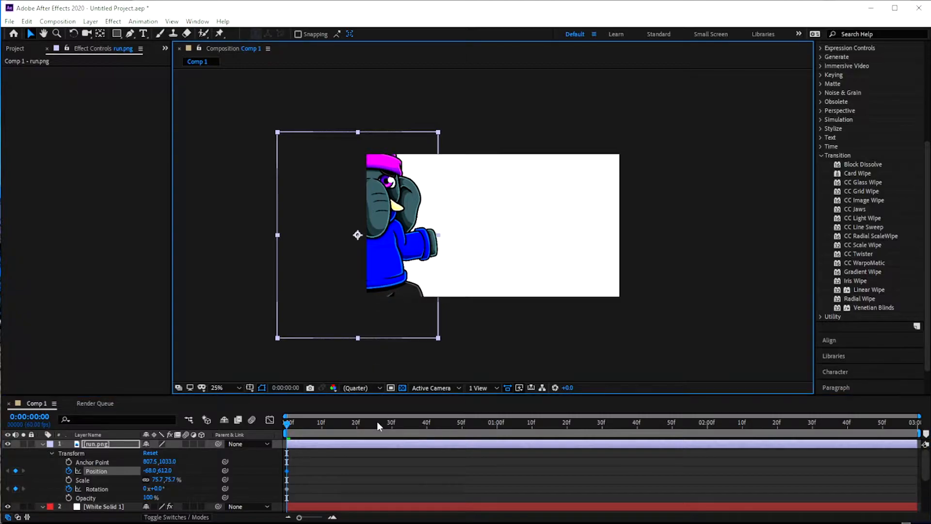
# Rotate run.png to -25° on the first frame and move it fully outside the frame's left edge, about -684, 856
pyautogui.hotkey('ctrl', 'shift', 'r')
pyautogui.write('-25')
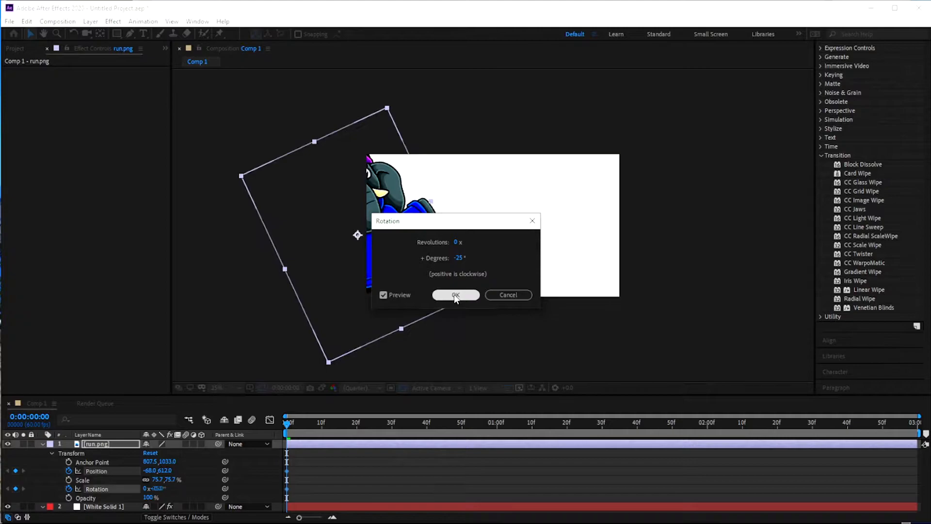
pyautogui.click(455, 295)
pyautogui.moveTo(322, 287); pyautogui.dragTo(248, 313)
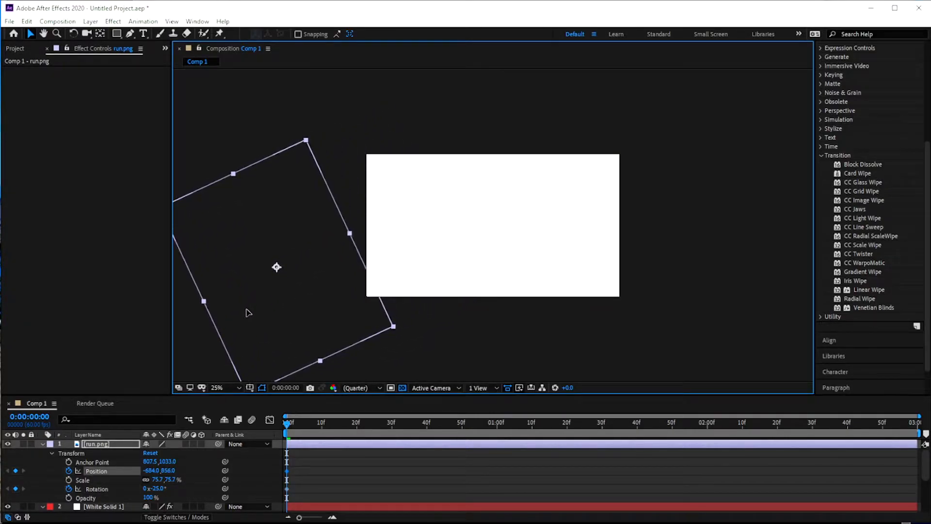
# At 0:00:01:30, keyframe run.png with 0° rotation near the frame's centre, about 900, 596
pyautogui.moveTo(287, 426); pyautogui.dragTo(603, 433)
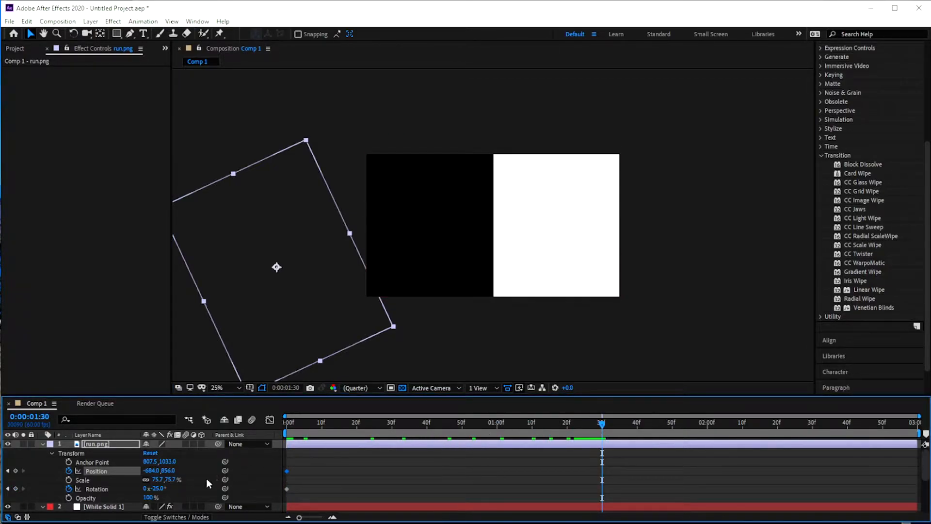
pyautogui.hotkey('ctrl', 'shift', 'r')
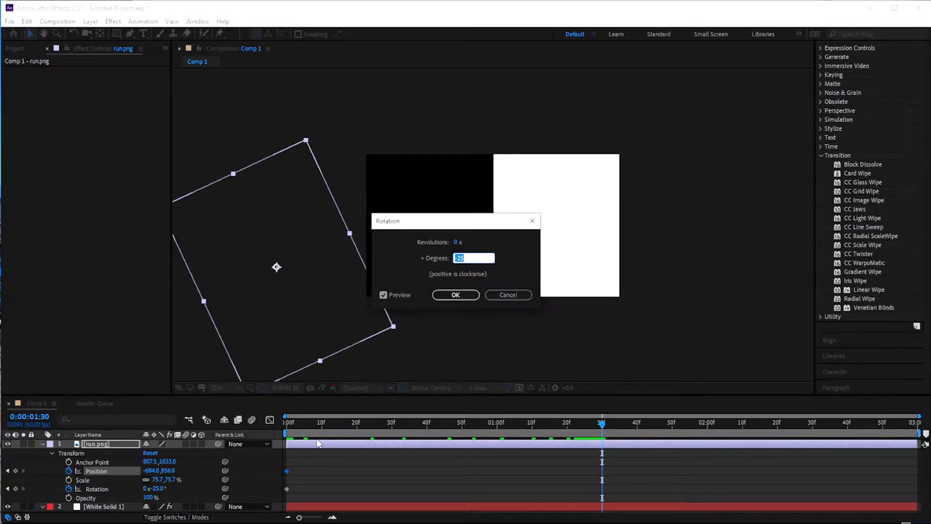
pyautogui.write('0')
pyautogui.click(455, 295)
pyautogui.click(354, 303)
pyautogui.moveTo(353, 303); pyautogui.dragTo(539, 280)
# At 0:00:02:59, keyframe run.png with 25° rotation outside the frame's right edge, about 2412, 856
pyautogui.moveTo(602, 429); pyautogui.dragTo(915, 429)
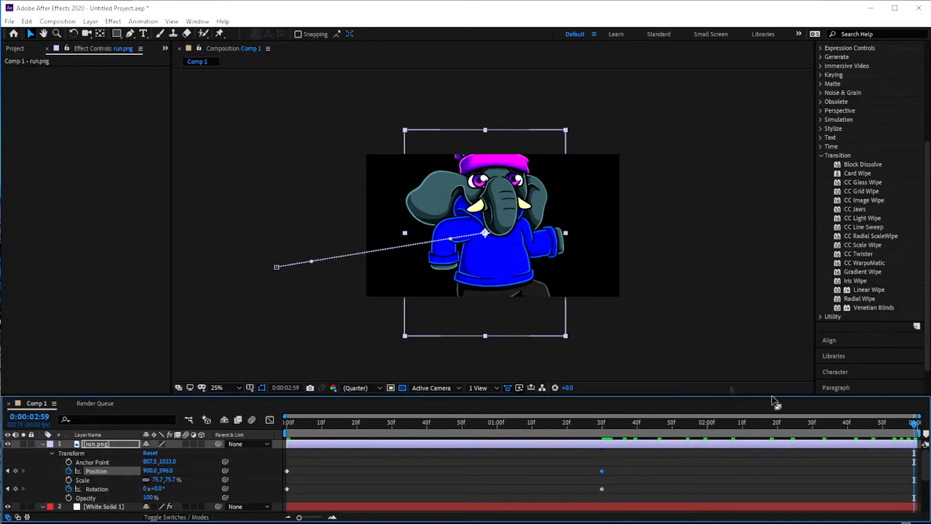
pyautogui.hotkey('ctrl', 'shift', 'r')
pyautogui.write('+25')
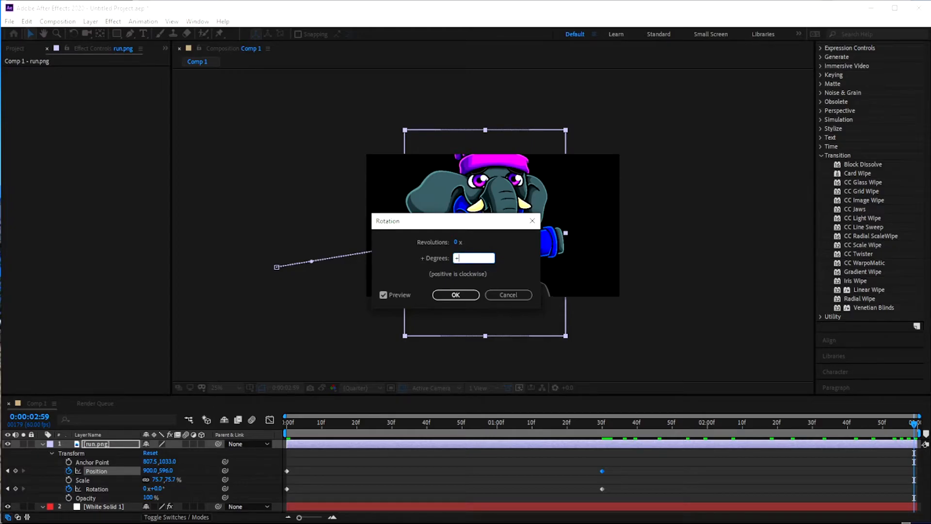
pyautogui.click(473, 289)
pyautogui.moveTo(521, 269); pyautogui.dragTo(721, 304)
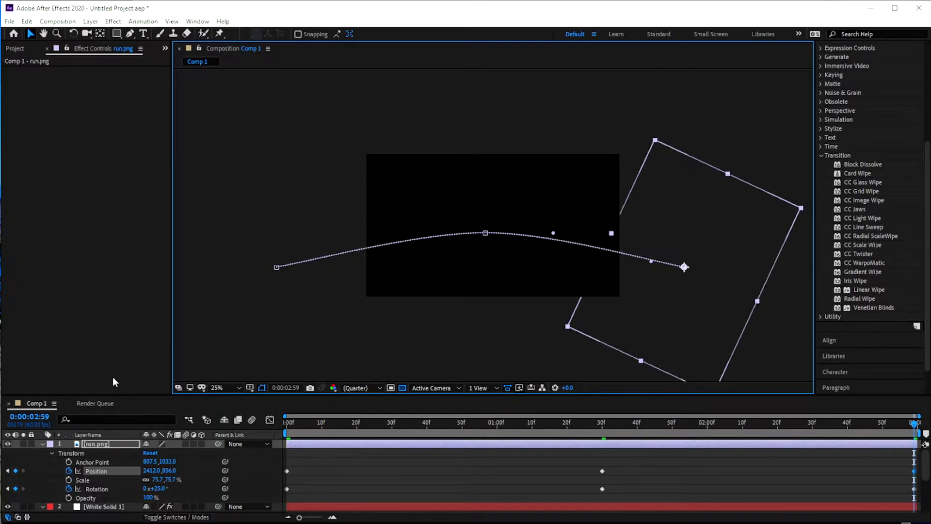
# Shift the white solid's first Transition Completion keyframe to 0:00:00:36, where the elephant is entering the frame
pyautogui.moveTo(914, 425); pyautogui.dragTo(413, 423)
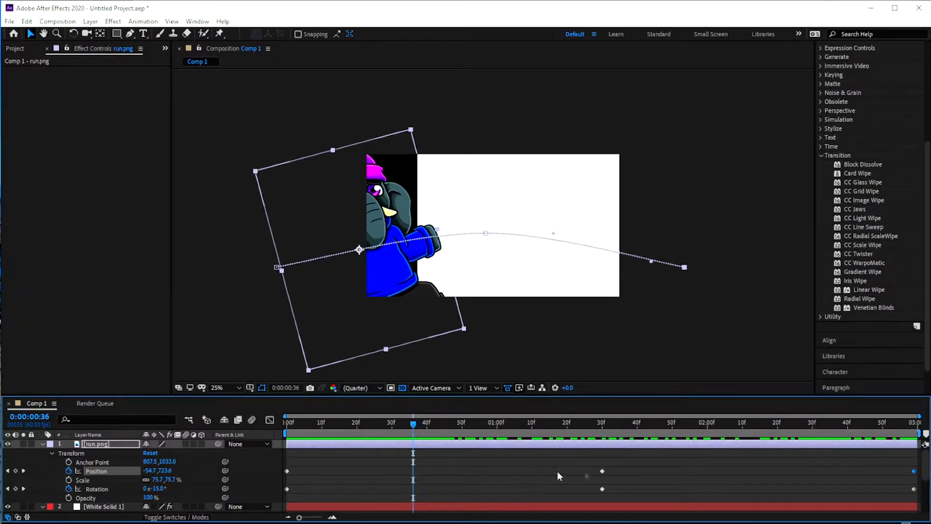
pyautogui.moveTo(925, 465); pyautogui.dragTo(927, 500)
pyautogui.moveTo(287, 464); pyautogui.dragTo(413, 472)
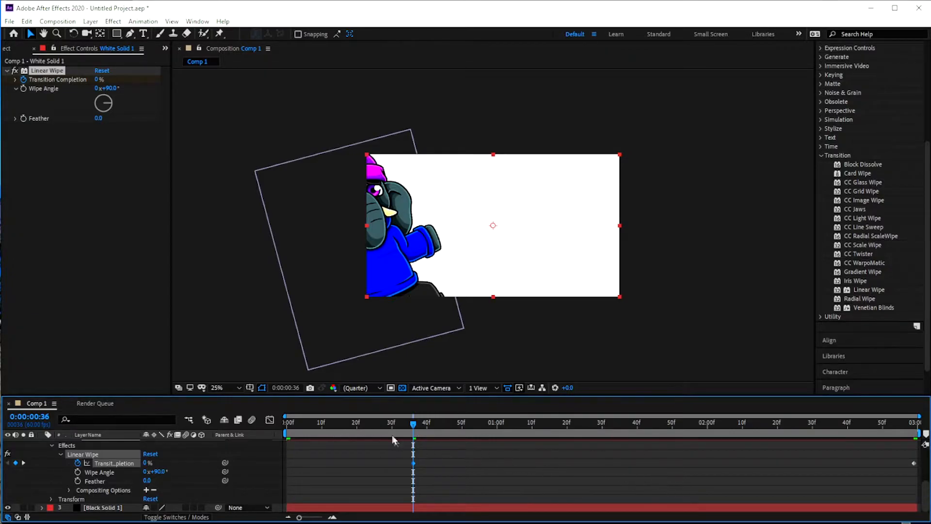
# Shift the white solid's last Transition Completion keyframe to 0:00:02:26, and scrub through the whole transition
pyautogui.moveTo(410, 424); pyautogui.dragTo(799, 444)
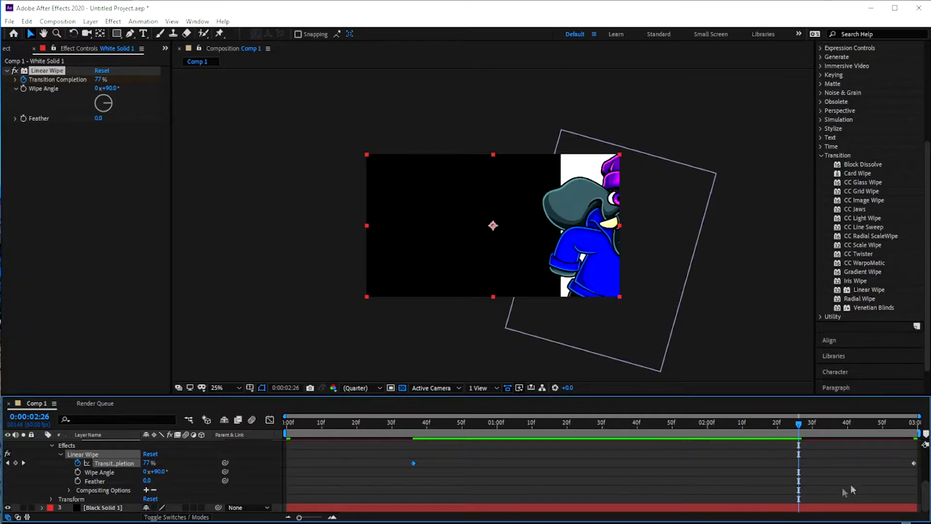
pyautogui.moveTo(914, 464); pyautogui.dragTo(799, 473)
pyautogui.click(597, 324)
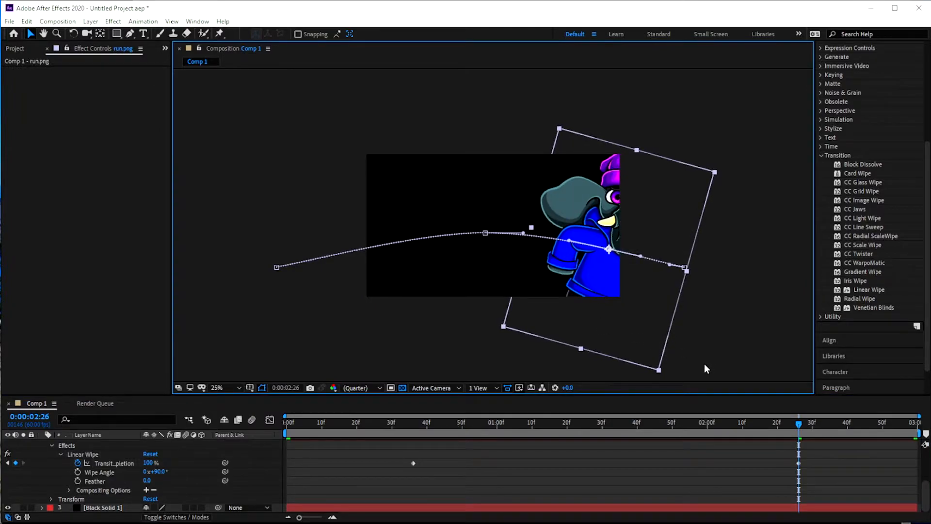
pyautogui.hotkey('ctrl', 'z')
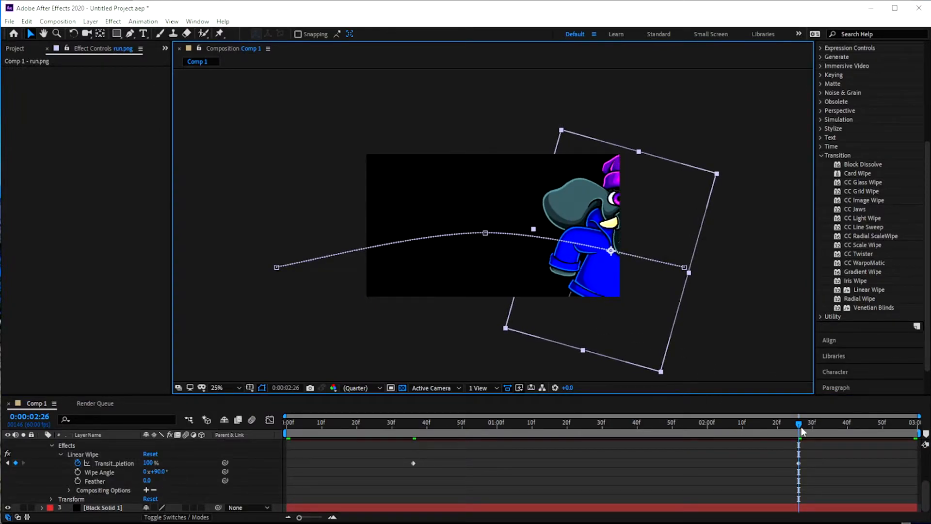
pyautogui.moveTo(799, 424); pyautogui.dragTo(268, 450)
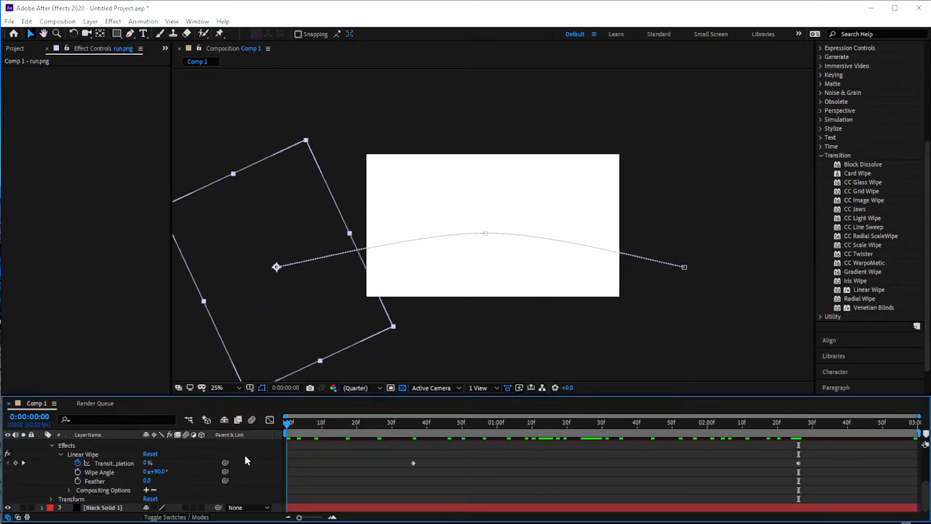
pyautogui.moveTo(286, 459); pyautogui.dragTo(915, 509)
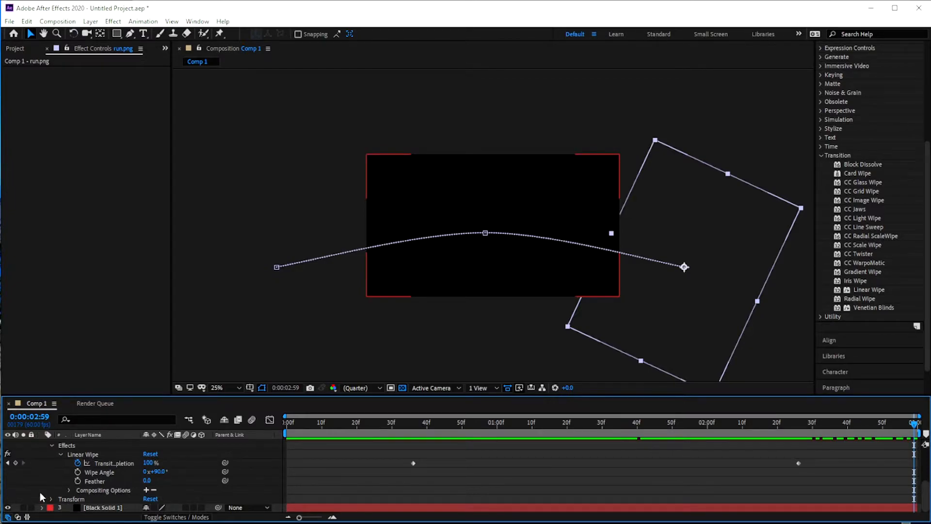
# Hide the white and black solids so only run.png shows on transparency, collapse the layer properties and play the preview
pyautogui.click(8, 507)
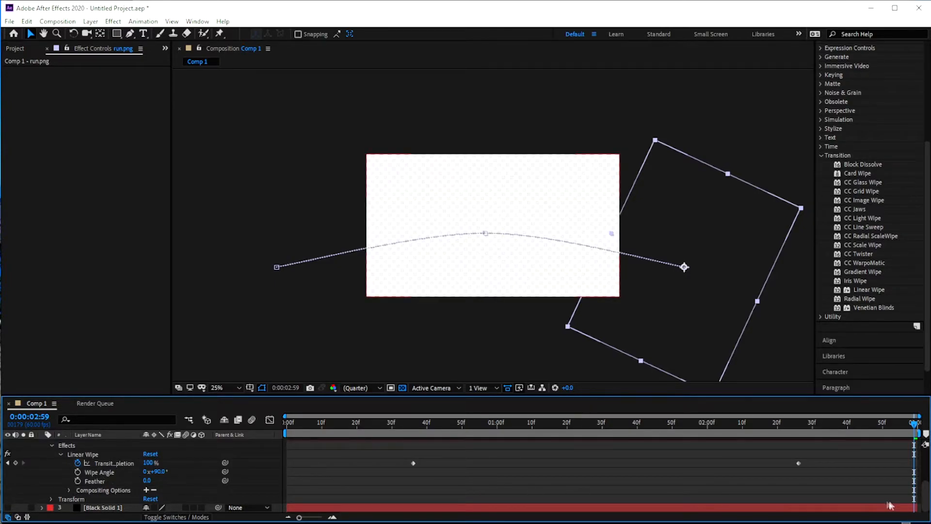
pyautogui.scroll(1, 925, 492)
pyautogui.scroll(4, 925, 492)
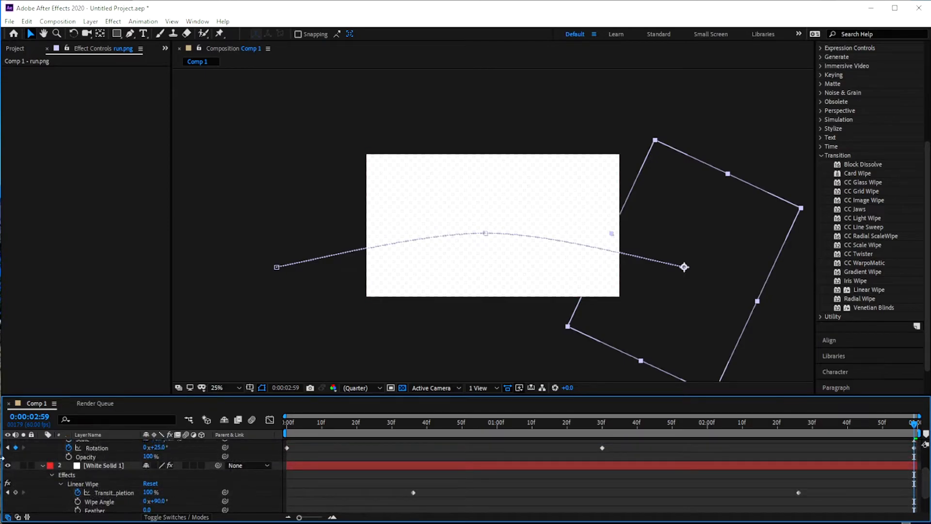
pyautogui.click(44, 466)
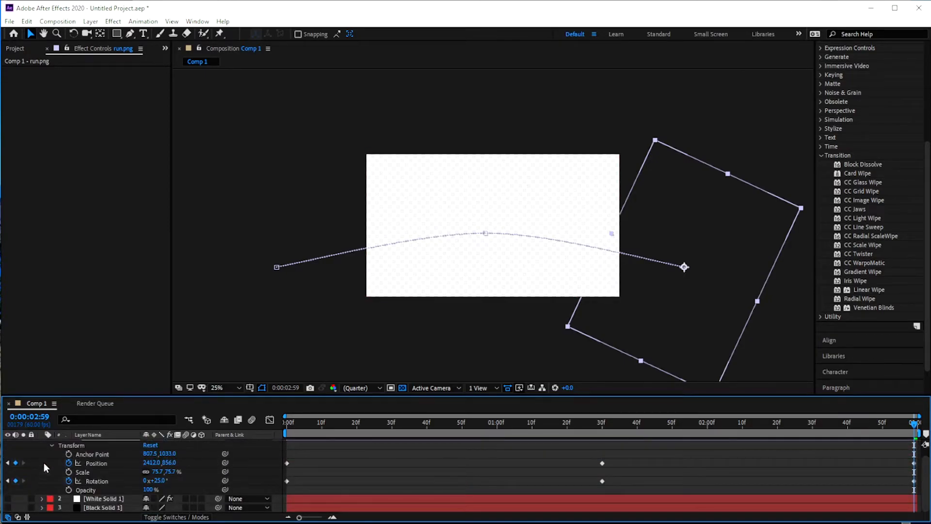
pyautogui.click(51, 444)
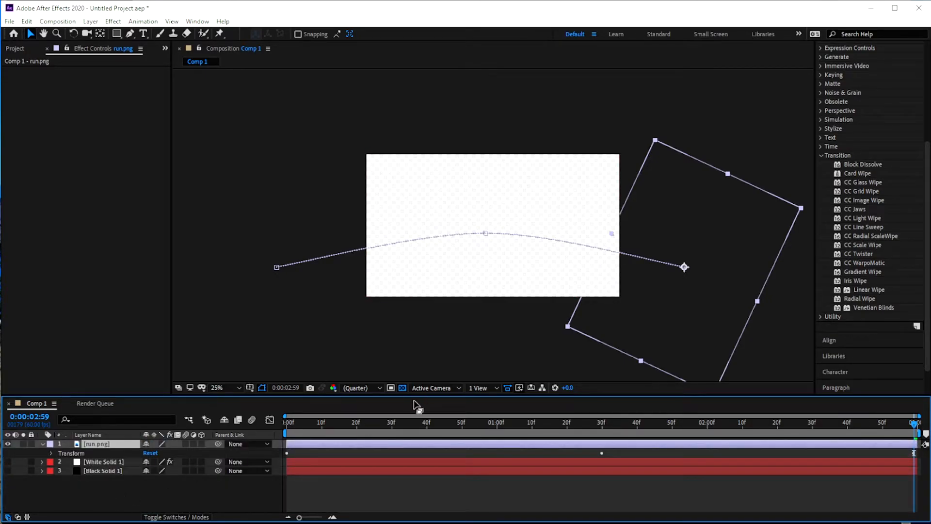
pyautogui.press('space')
# Add Comp 1 to the render queue
pyautogui.click(9, 21)
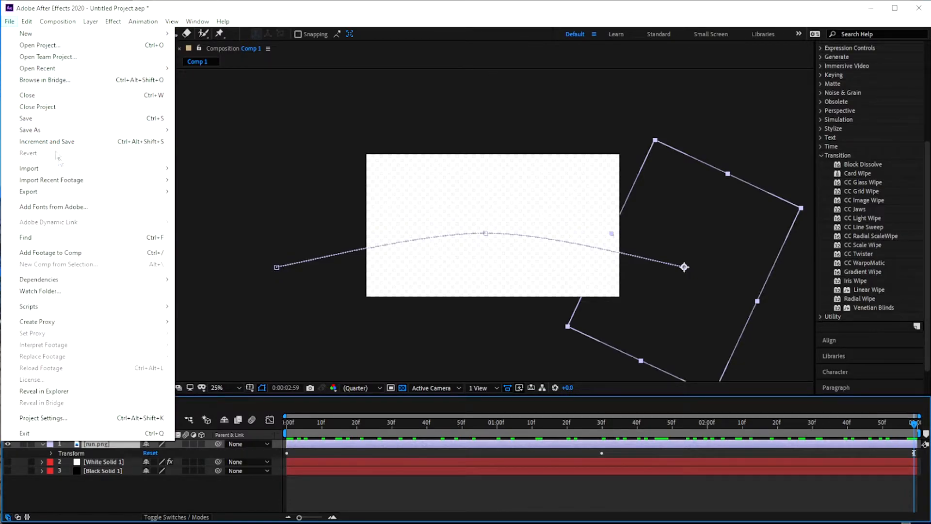
pyautogui.moveTo(69, 196)
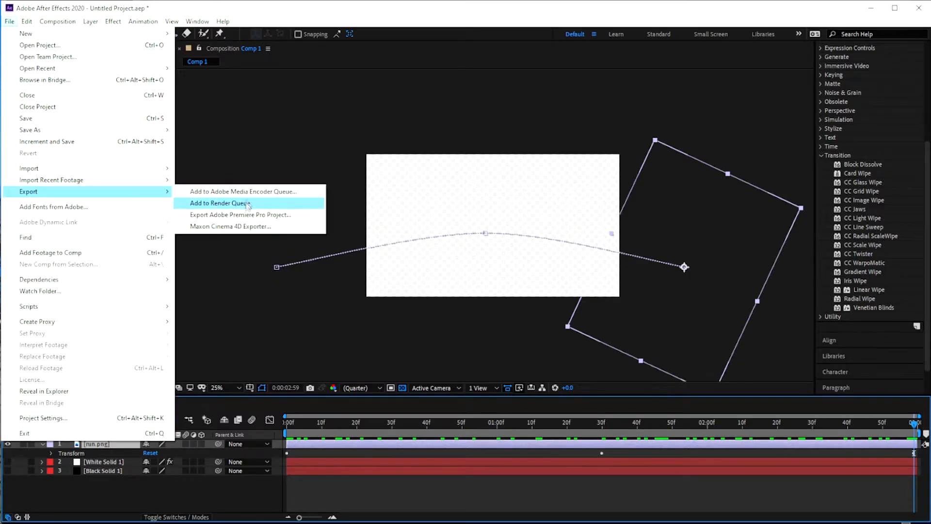
pyautogui.click(224, 203)
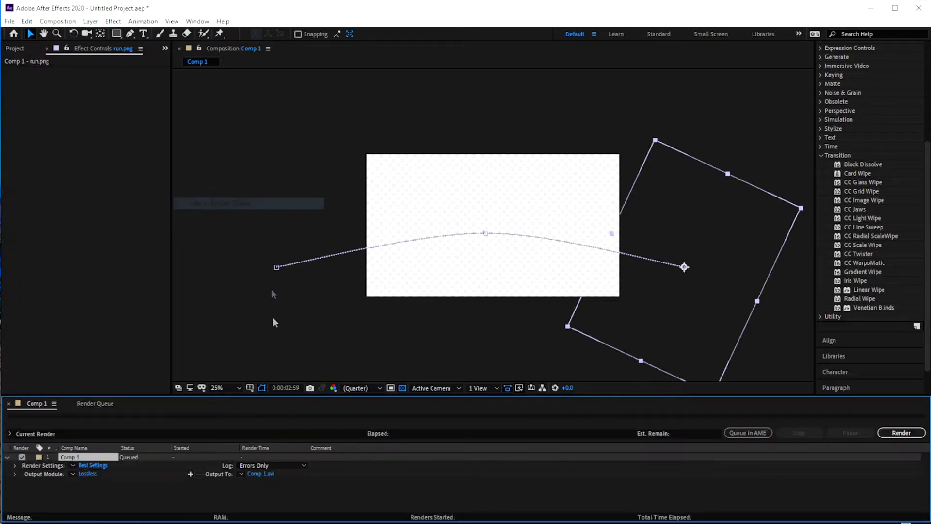
# Configure the Comp 1 output module as QuickTime with RGB + Alpha channels and audio output off
pyautogui.click(94, 476)
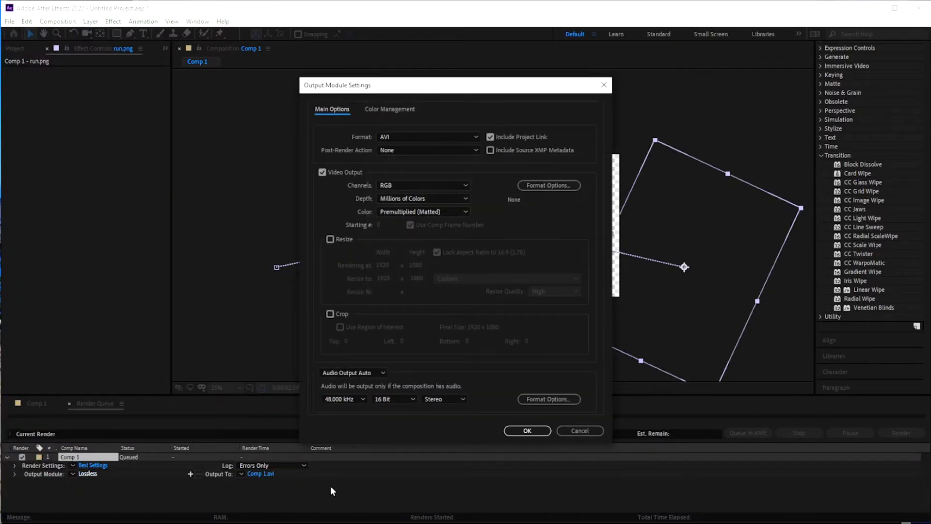
pyautogui.click(411, 132)
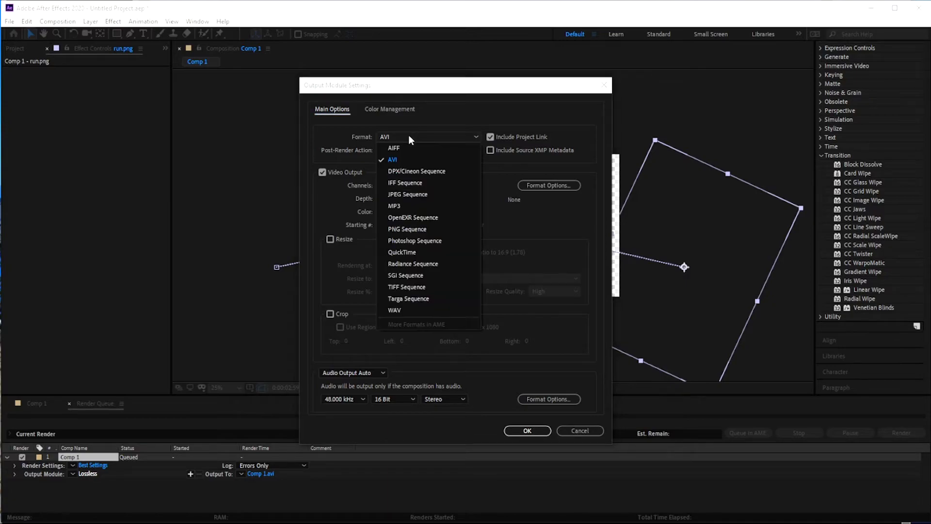
pyautogui.click(405, 252)
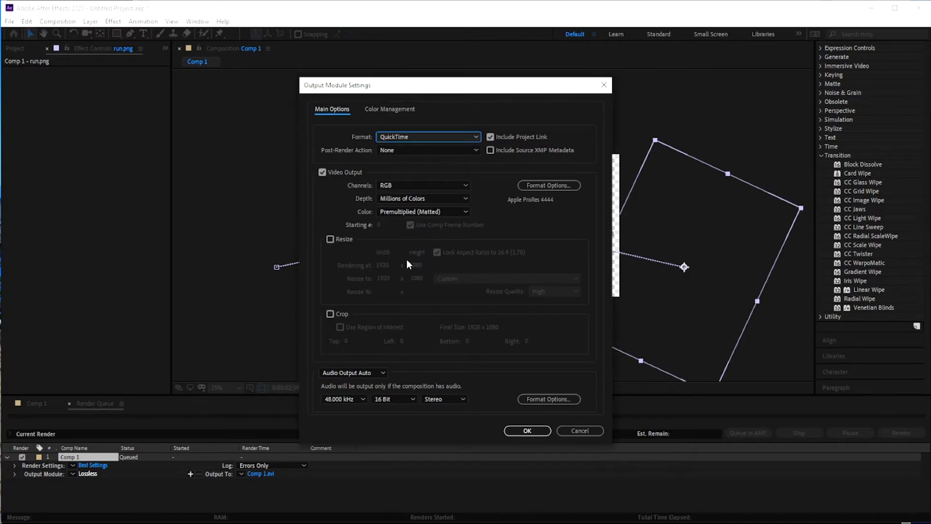
pyautogui.click(435, 185)
pyautogui.click(421, 218)
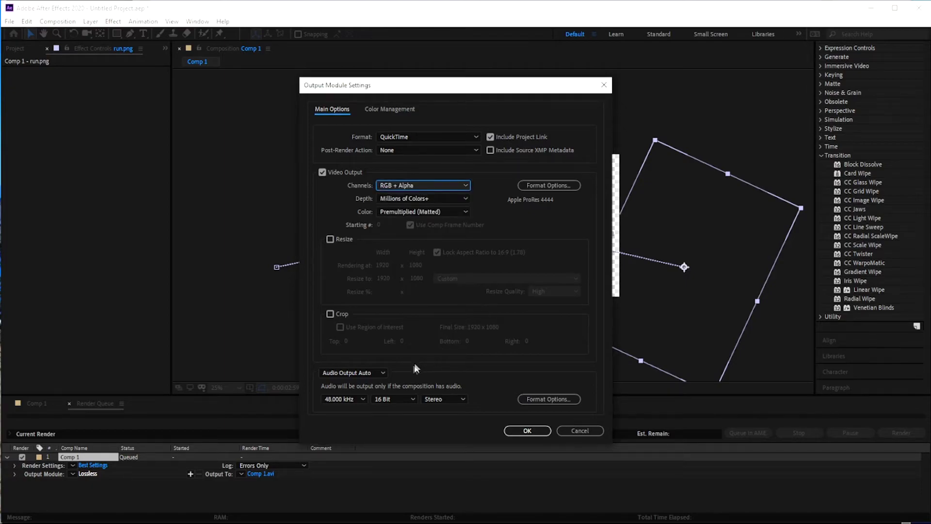
pyautogui.click(353, 373)
pyautogui.click(352, 408)
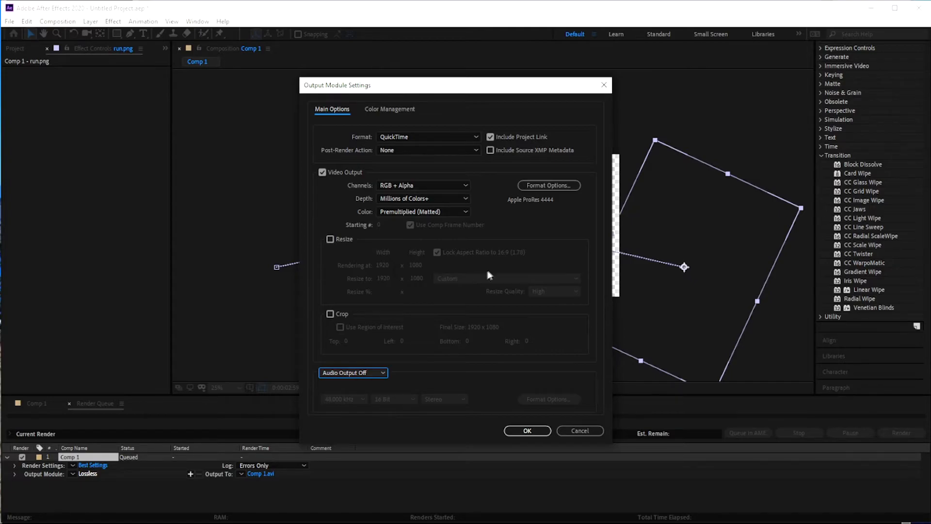
pyautogui.click(522, 431)
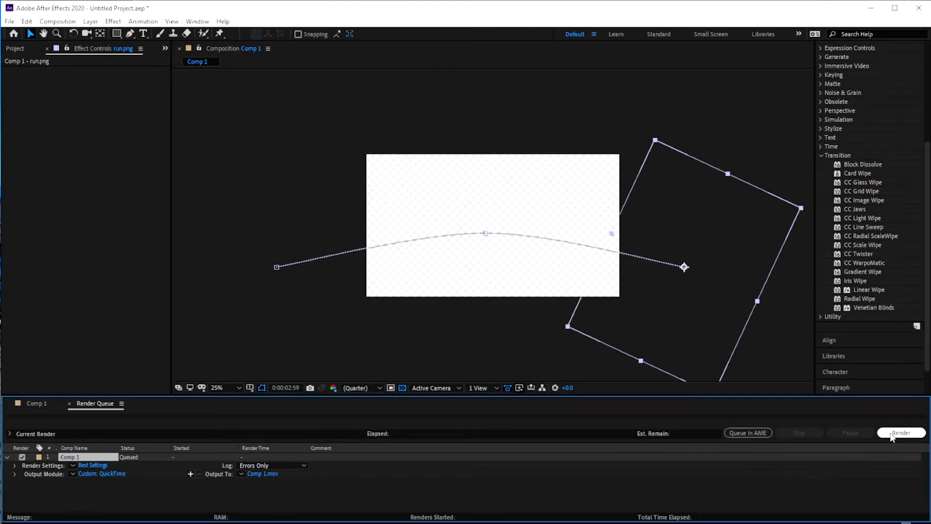
# Name the output movie TrackMatteLeft in the Track Matte folder and render it
pyautogui.click(257, 473)
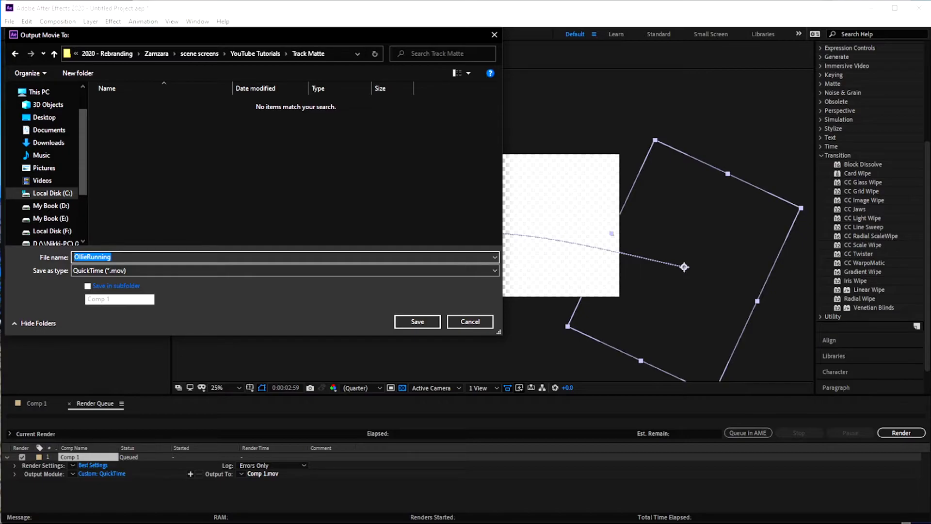
pyautogui.write('TrackMat')
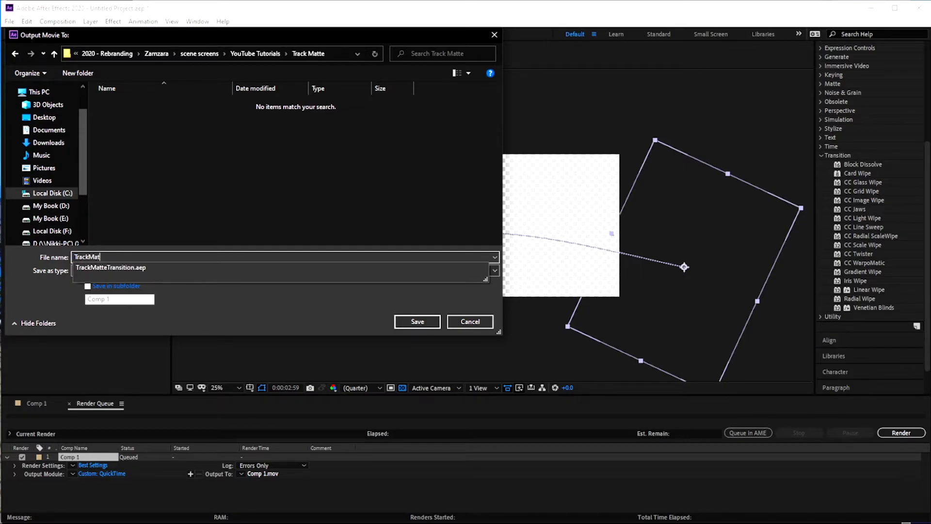
pyautogui.write('teLeft')
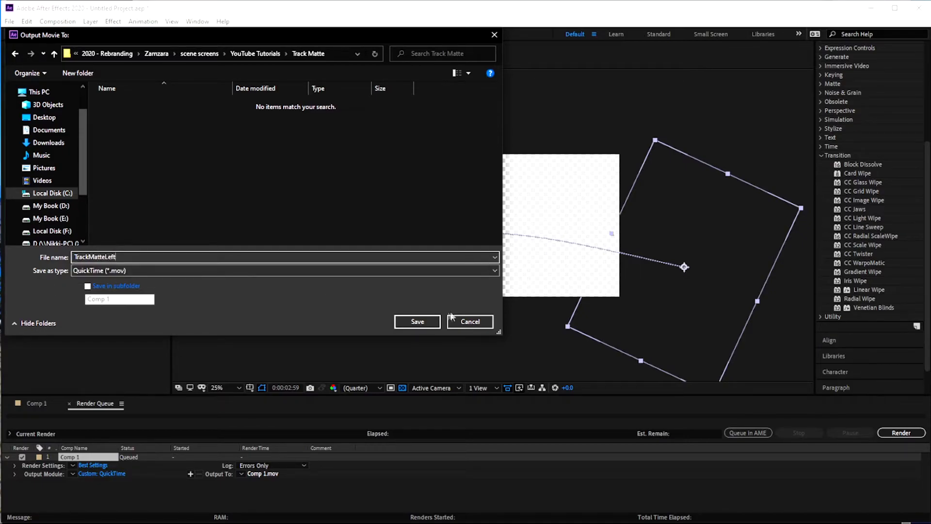
pyautogui.click(408, 320)
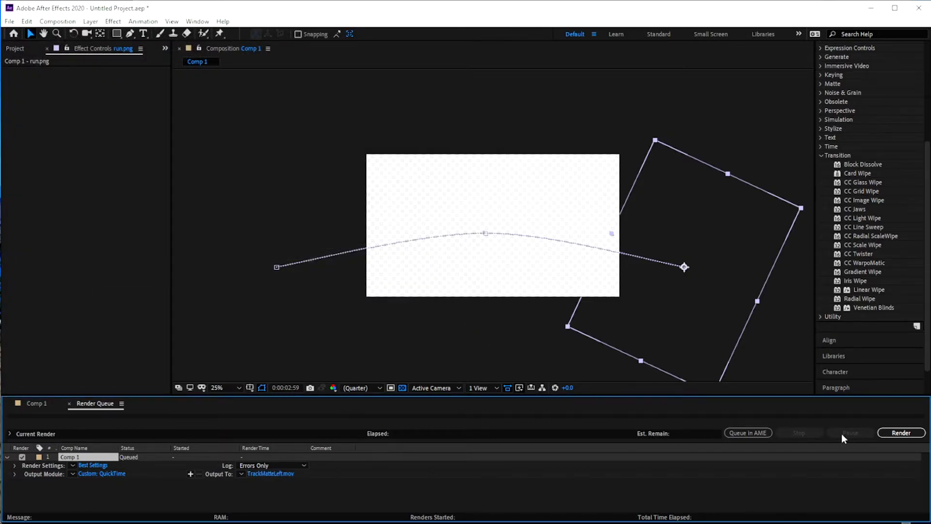
pyautogui.click(901, 432)
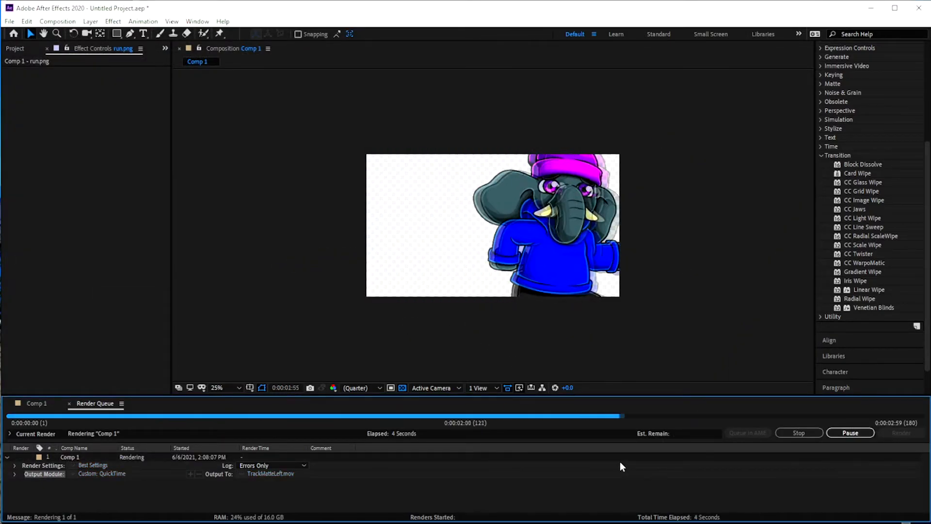
# Back in the Comp 1 timeline, hide run.png and show both the white and black solids
pyautogui.click(44, 404)
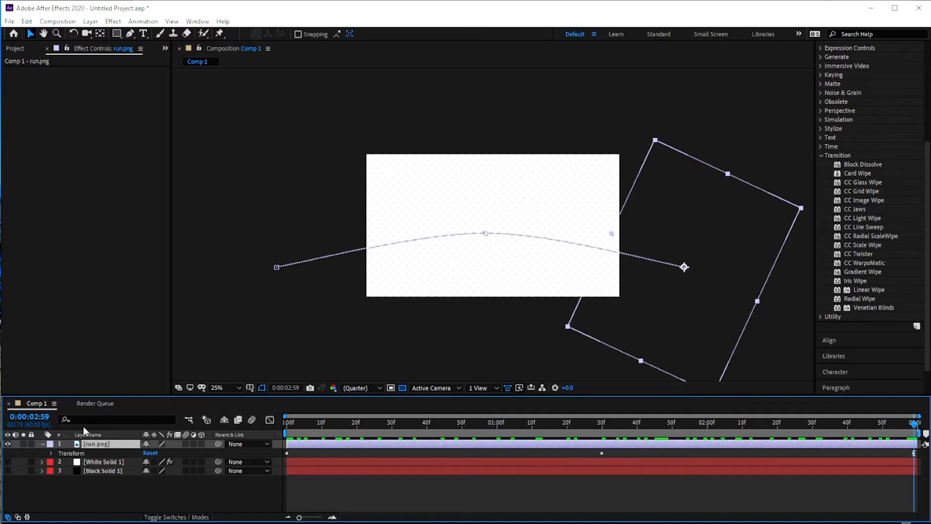
pyautogui.click(8, 444)
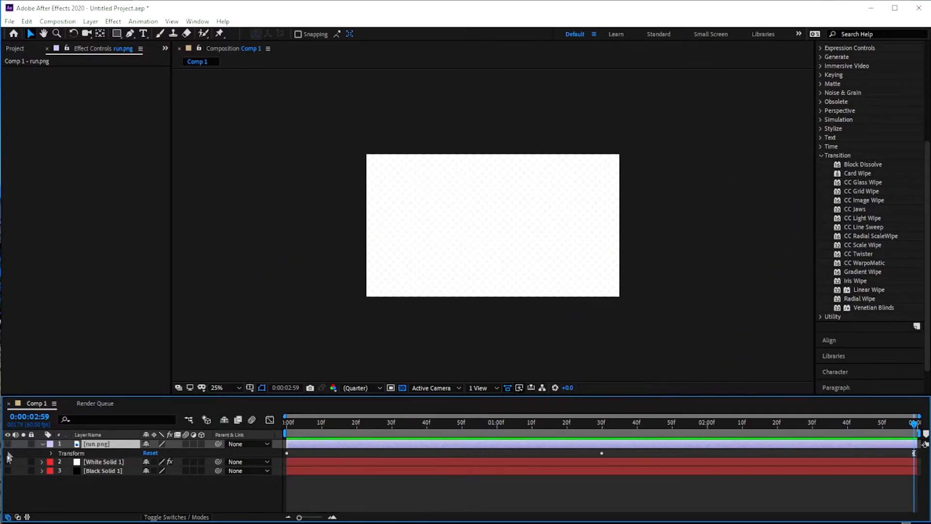
pyautogui.moveTo(8, 462); pyautogui.dragTo(8, 470)
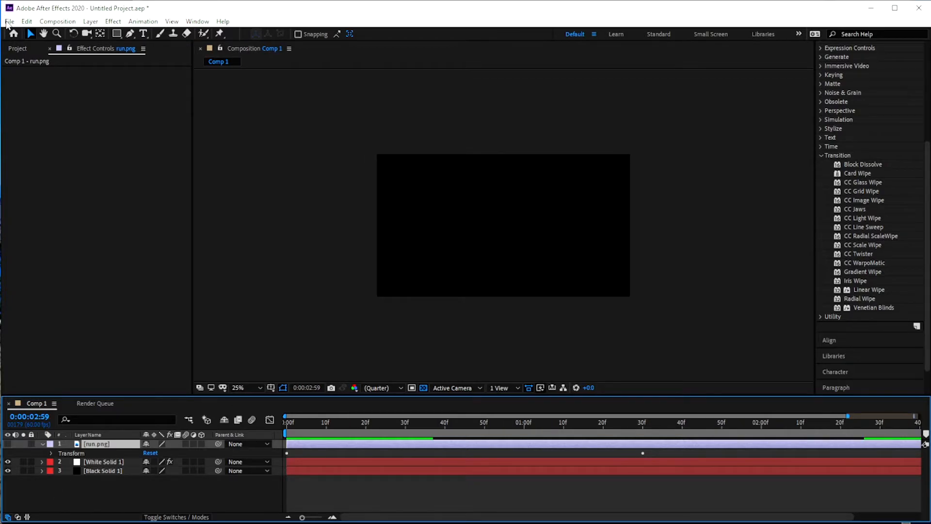
# Queue Comp 1 for a second render with QuickTime format, RGB + Alpha channels and audio output off
pyautogui.click(9, 21)
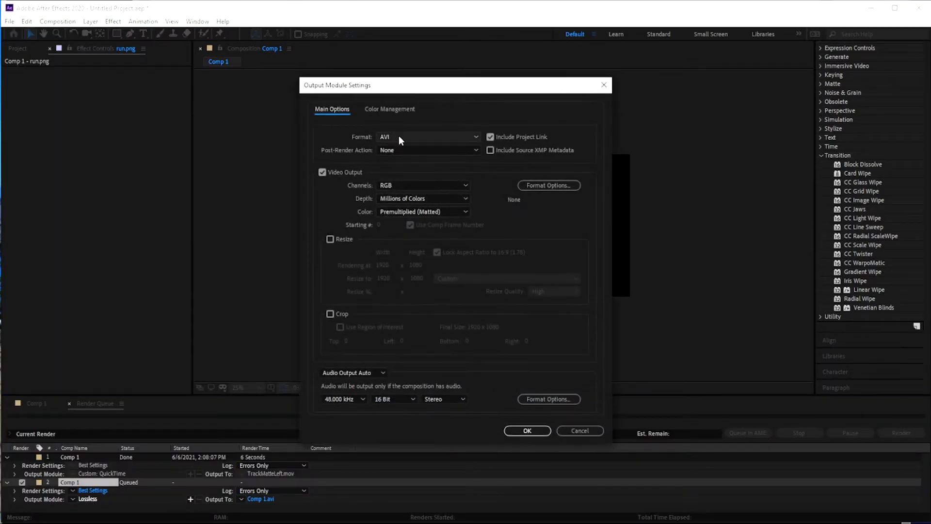
pyautogui.click(399, 136)
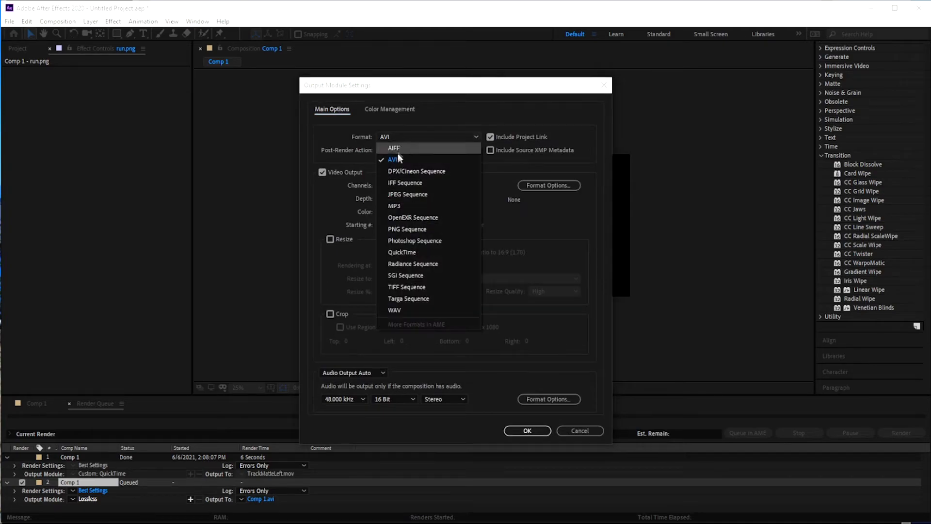
pyautogui.click(402, 252)
pyautogui.click(394, 185)
pyautogui.click(397, 220)
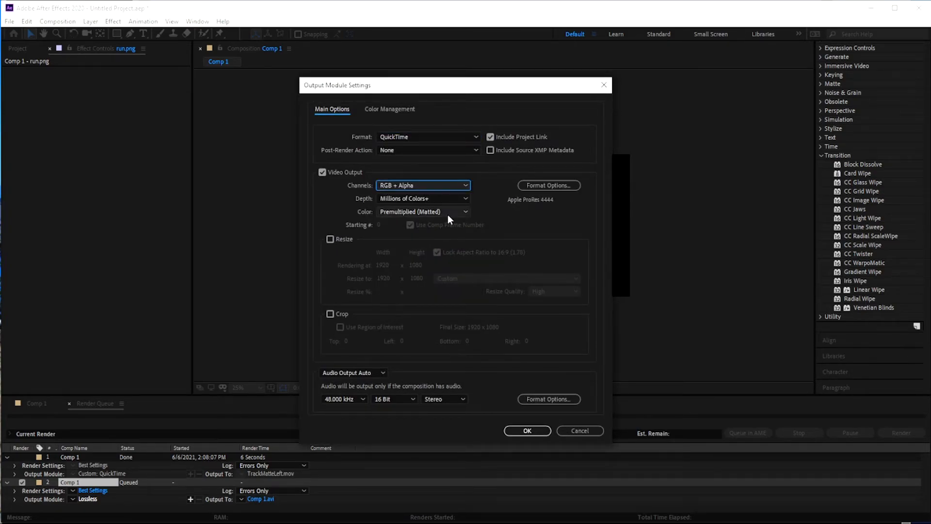
pyautogui.click(349, 372)
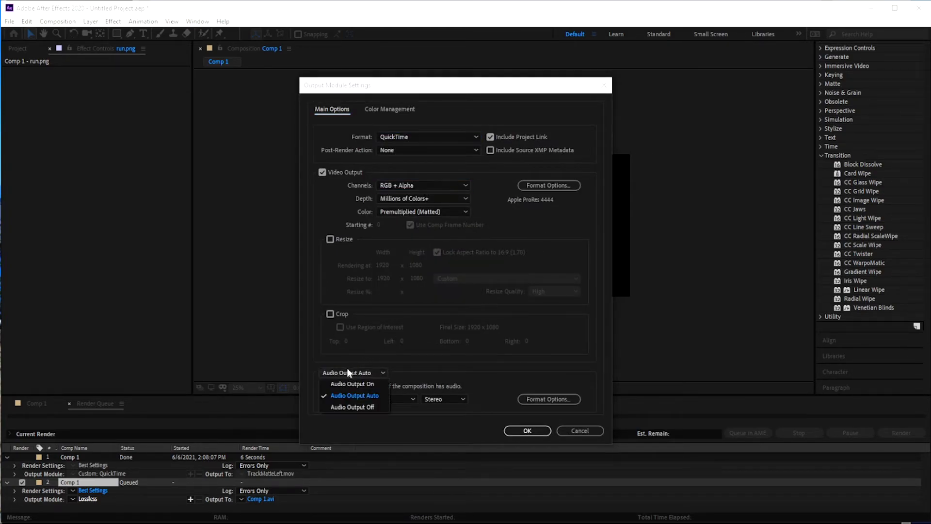
pyautogui.click(346, 407)
pyautogui.click(528, 432)
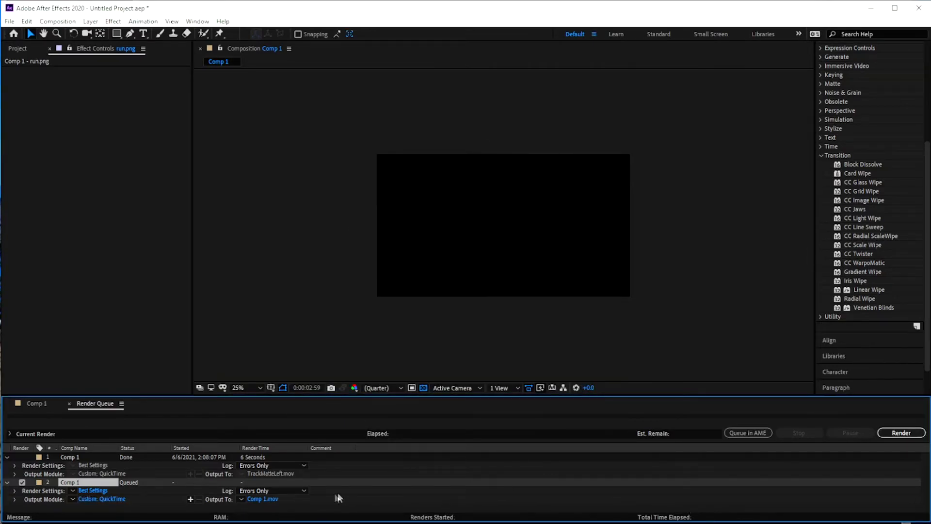
# Name the second output movie TrackMatteRight in the Track Matte folder and render it
pyautogui.click(262, 499)
pyautogui.write('TrackMatteRight')
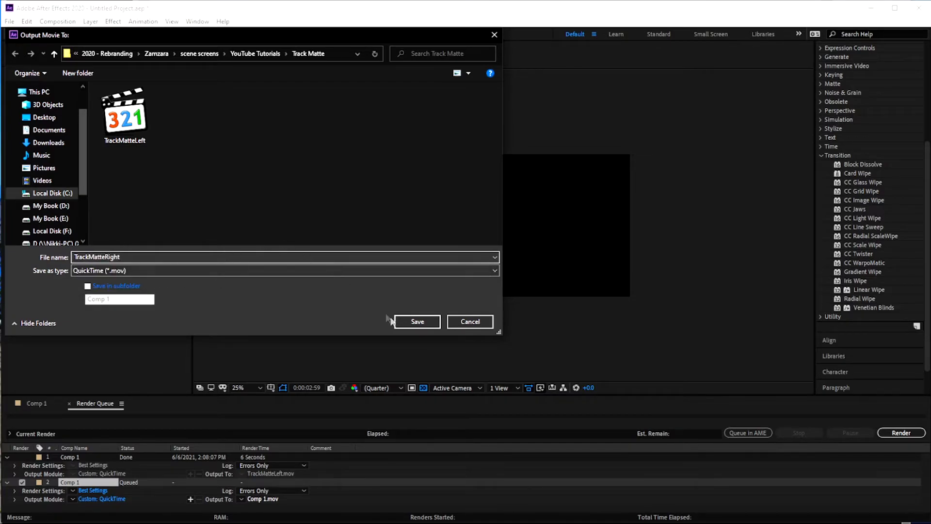
pyautogui.click(418, 322)
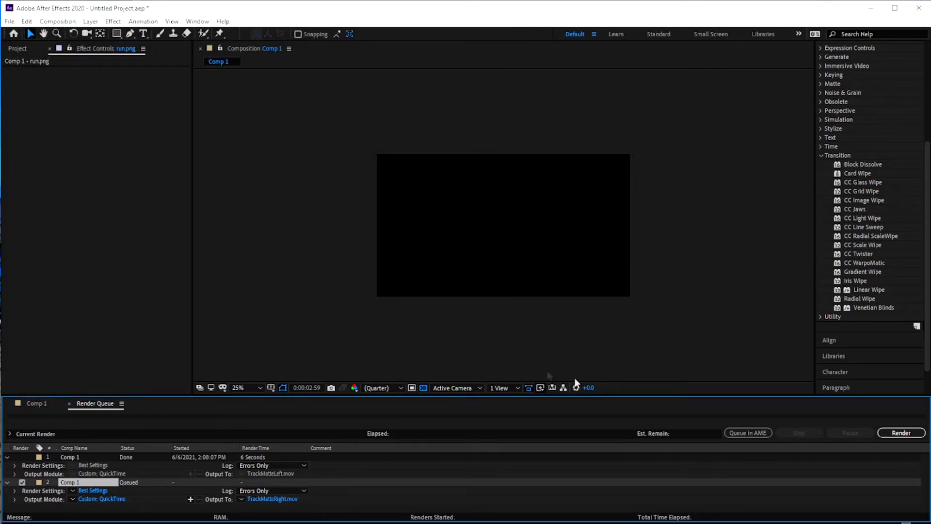
pyautogui.click(884, 434)
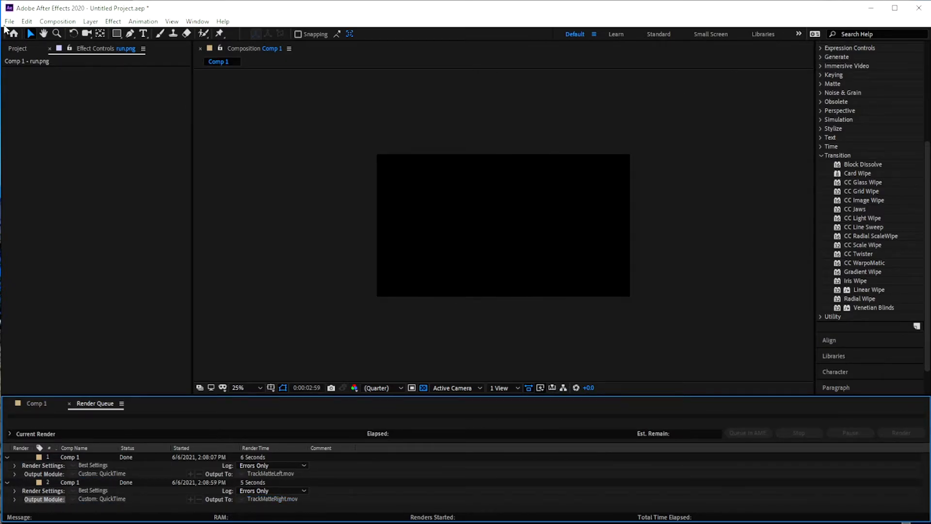
# Start a new, empty After Effects project
pyautogui.click(9, 22)
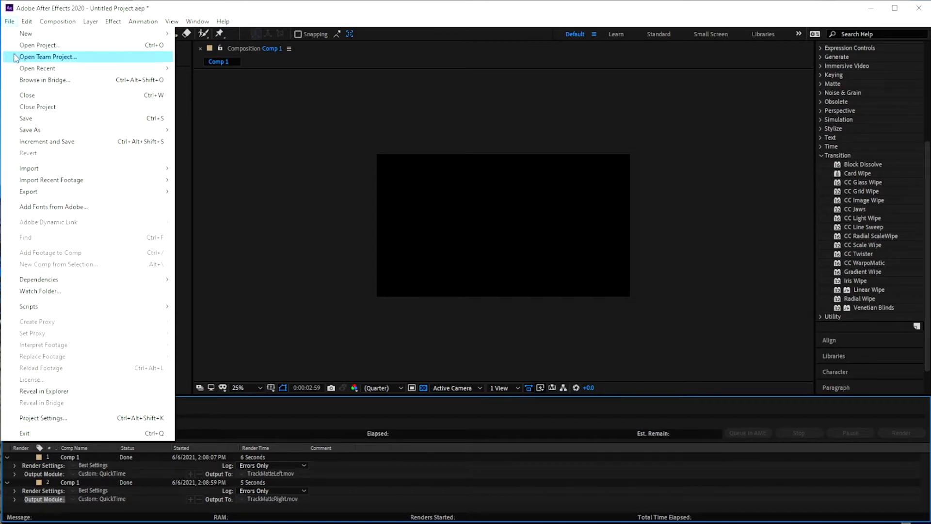
pyautogui.moveTo(30, 39)
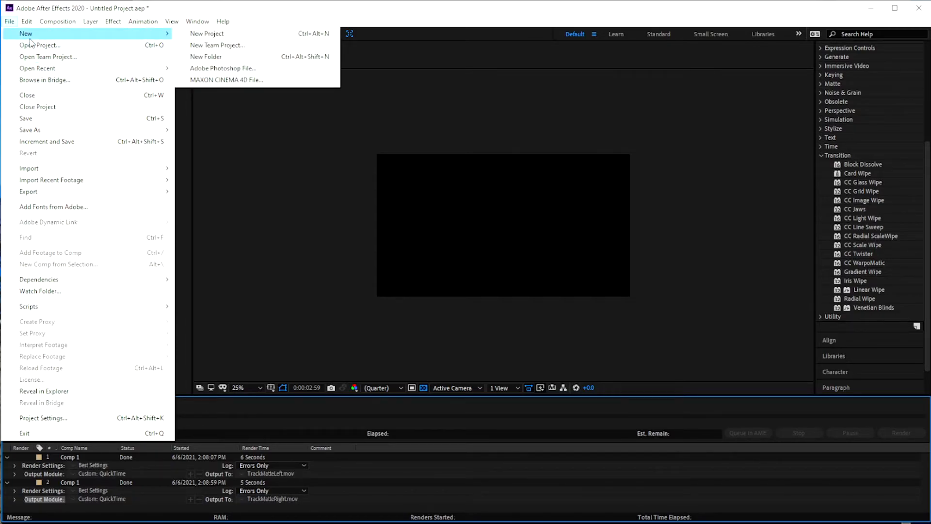
pyautogui.click(264, 34)
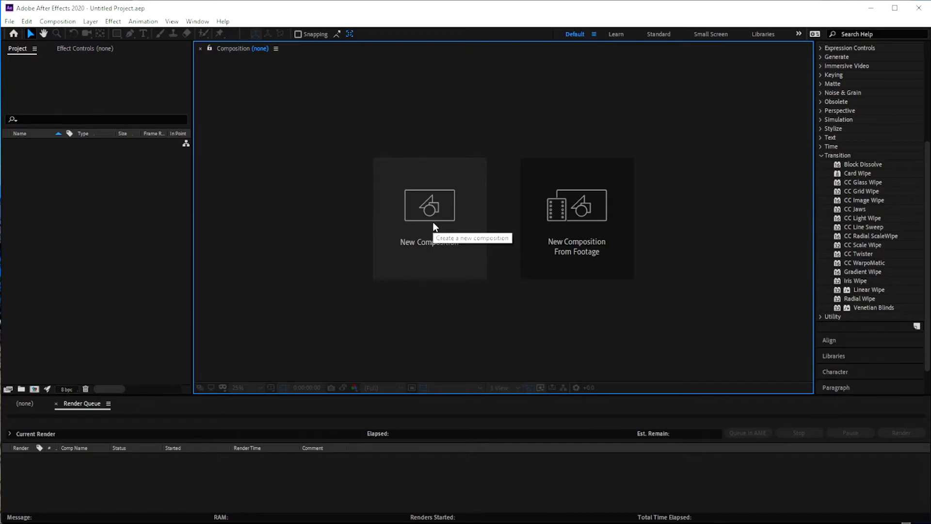
# Create a new composition with the width set to 3840 px
pyautogui.click(432, 222)
pyautogui.click(376, 201)
pyautogui.write('384')
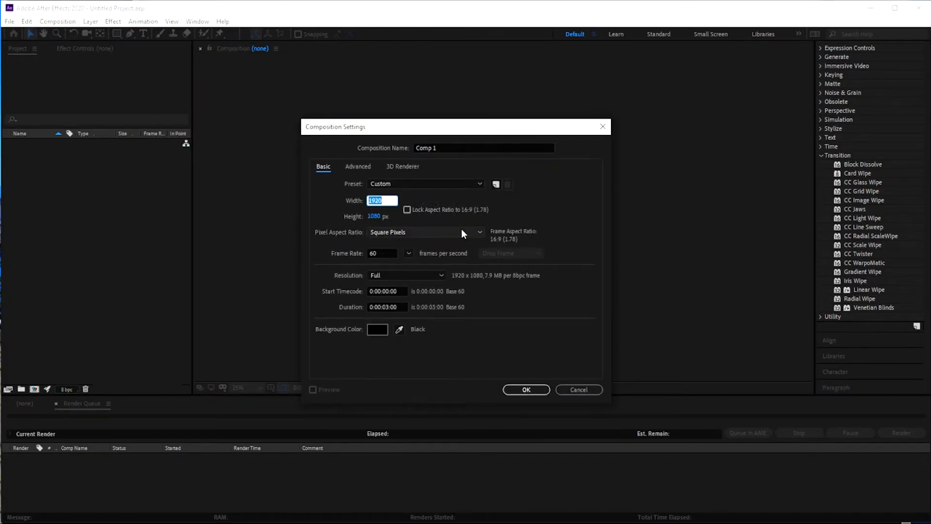
pyautogui.write('0')
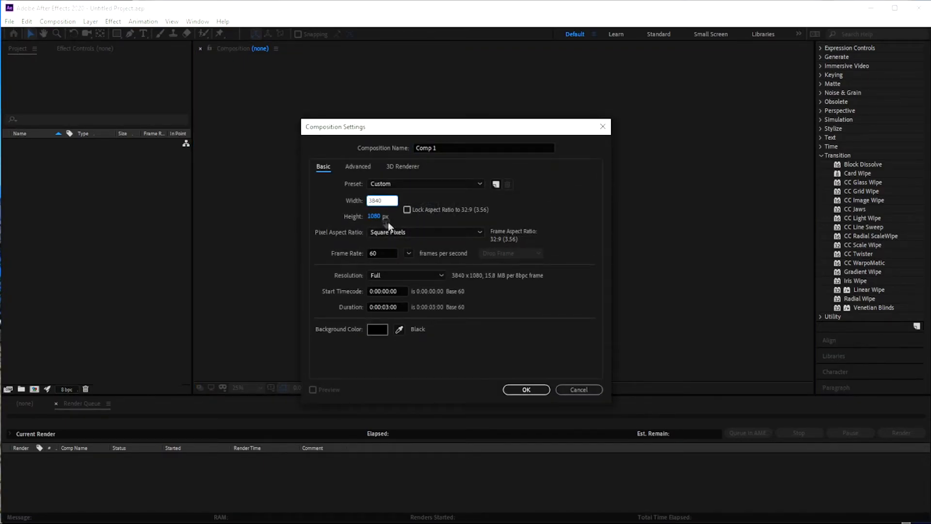
pyautogui.click(526, 389)
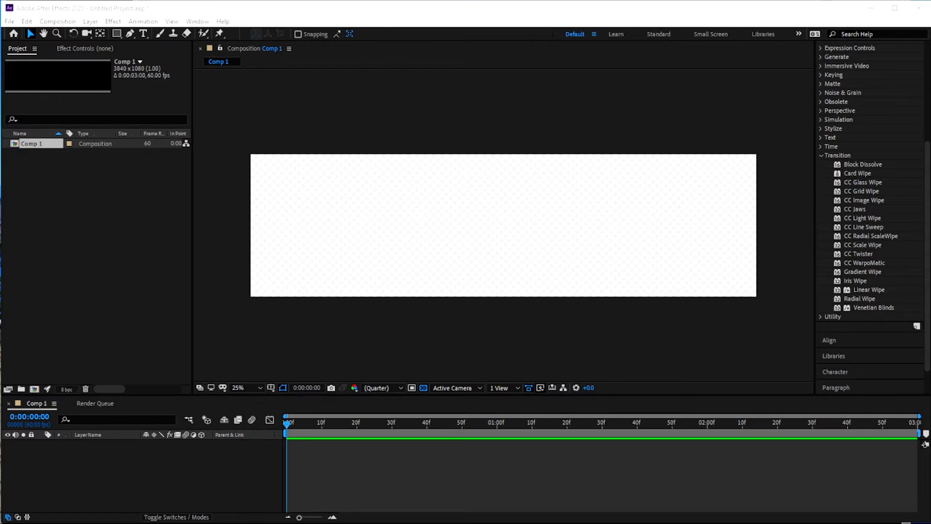
# Add TrackMatteLeft.mov to Comp 1 and turn off the transparency grid
pyautogui.moveTo(755, 344); pyautogui.dragTo(323, 272)
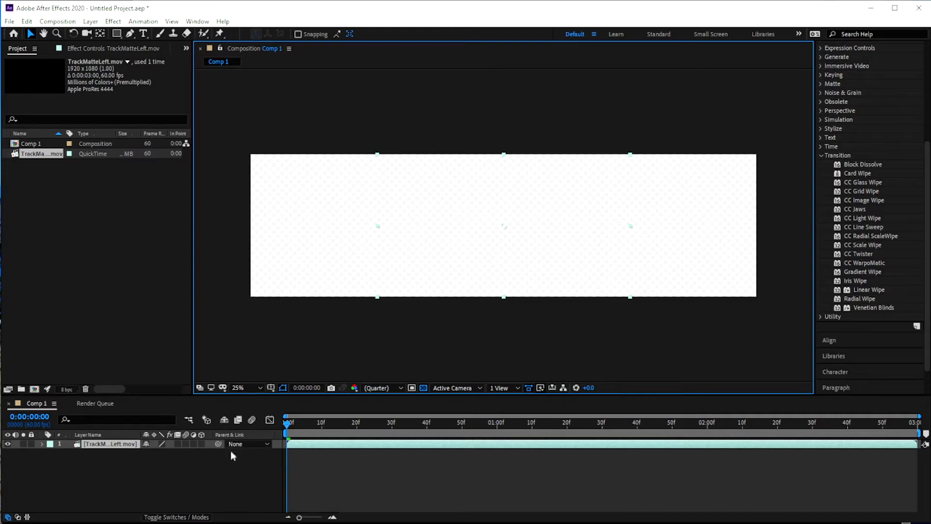
pyautogui.click(424, 387)
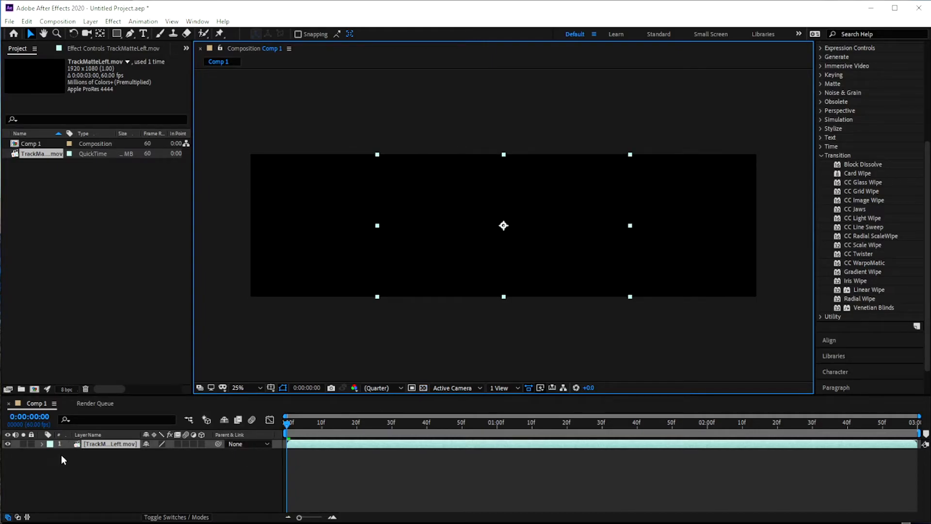
# Align the TrackMatteLeft layer with the left half of the composition and play it through to check the placement
pyautogui.click(293, 424)
pyautogui.moveTo(294, 424)
pyautogui.mouseDown()
pyautogui.moveTo(316, 425)
pyautogui.moveTo(308, 426)
pyautogui.mouseUp()
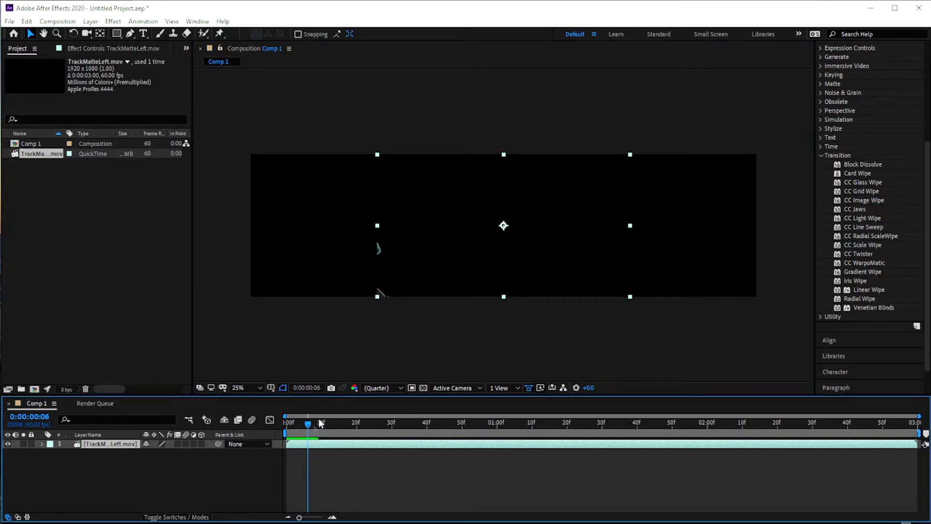
pyautogui.moveTo(433, 281); pyautogui.dragTo(307, 278)
pyautogui.press('.')
pyautogui.click(301, 376)
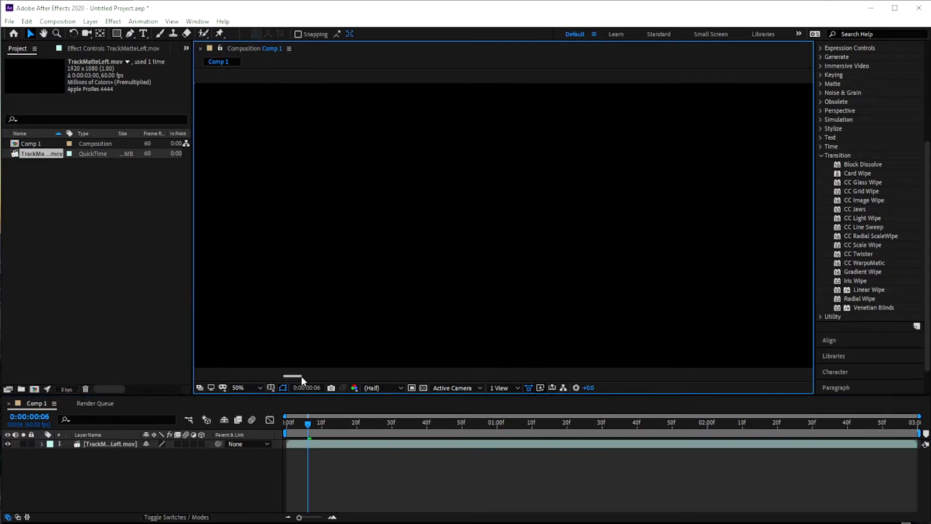
pyautogui.moveTo(193, 356); pyautogui.dragTo(138, 355)
pyautogui.scroll(-1, 281, 345)
pyautogui.hotkey('ctrl', 'a')
pyautogui.press('space')
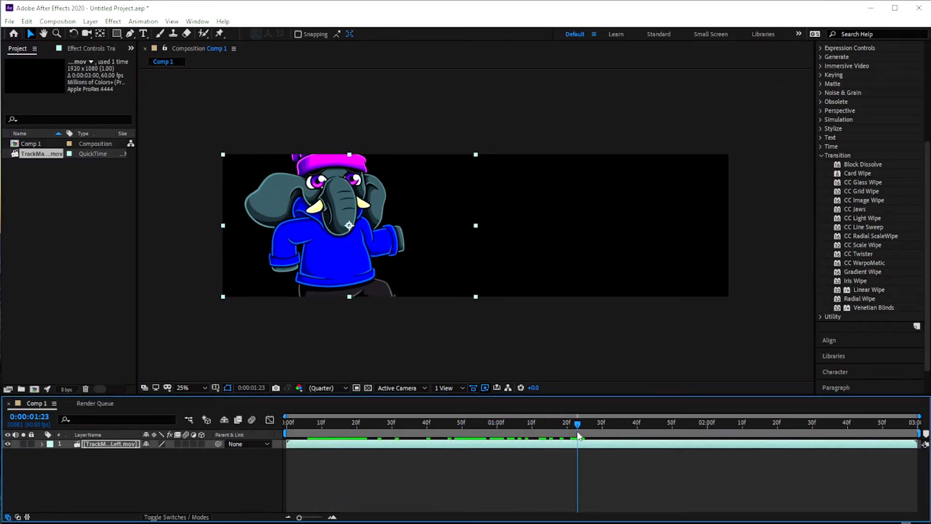
pyautogui.moveTo(858, 458); pyautogui.dragTo(235, 430)
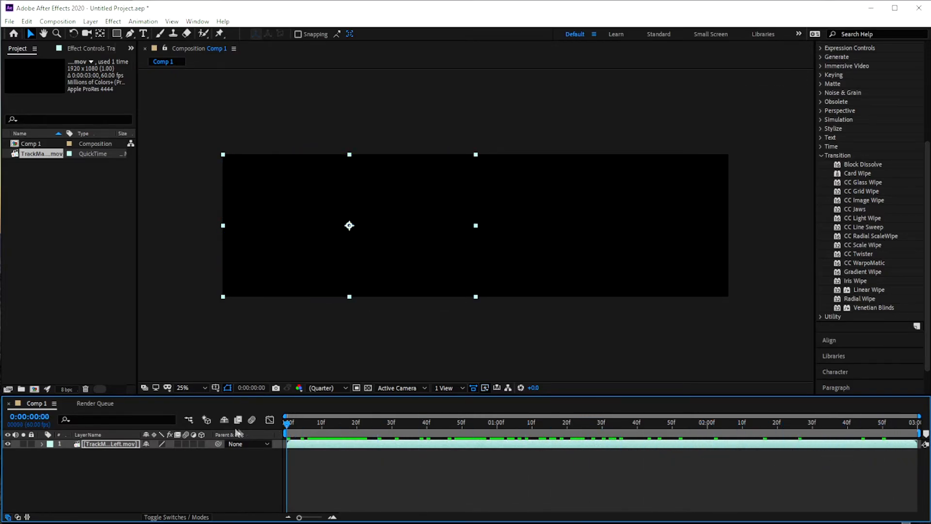
# Add TrackMatteRight.mov above the TrackMatteLeft layer and align it with the right half of the composition
pyautogui.moveTo(930, 388); pyautogui.dragTo(101, 502)
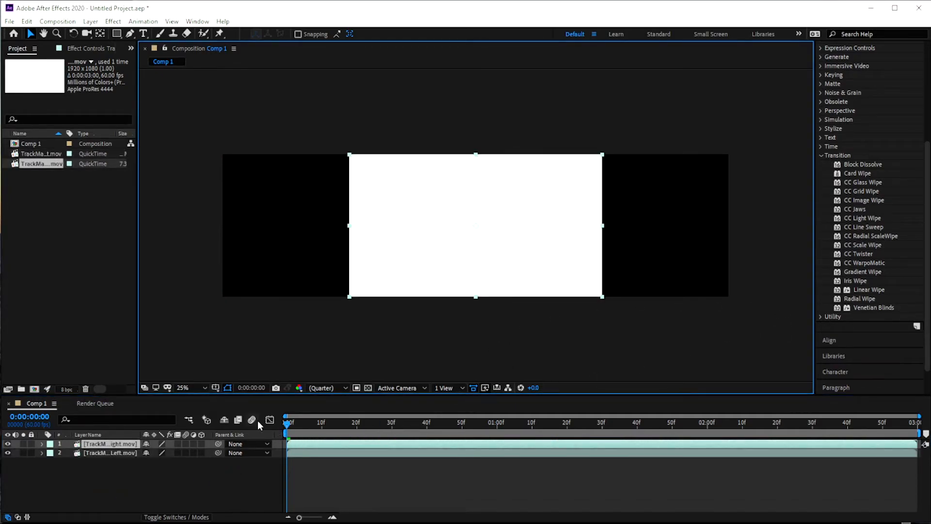
pyautogui.moveTo(429, 272); pyautogui.dragTo(434, 270)
pyautogui.moveTo(494, 275); pyautogui.dragTo(550, 270)
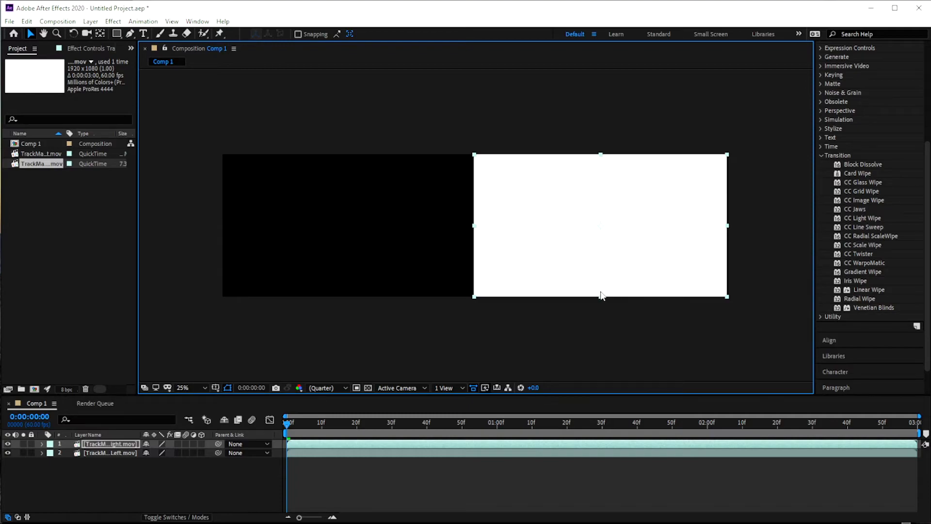
# Preview the elephant and the white-to-black wipe running side by side in the timeline
pyautogui.moveTo(290, 427); pyautogui.dragTo(790, 425)
pyautogui.press('space')
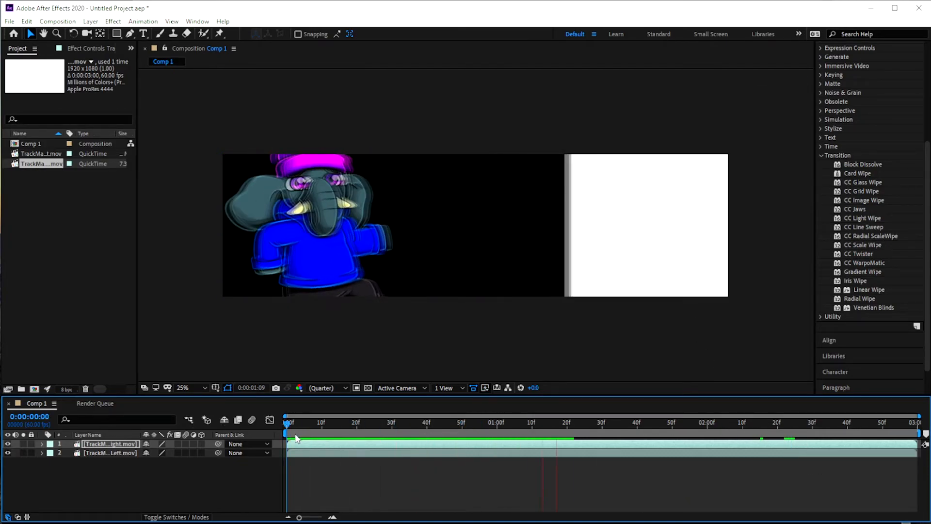
pyautogui.click(760, 424)
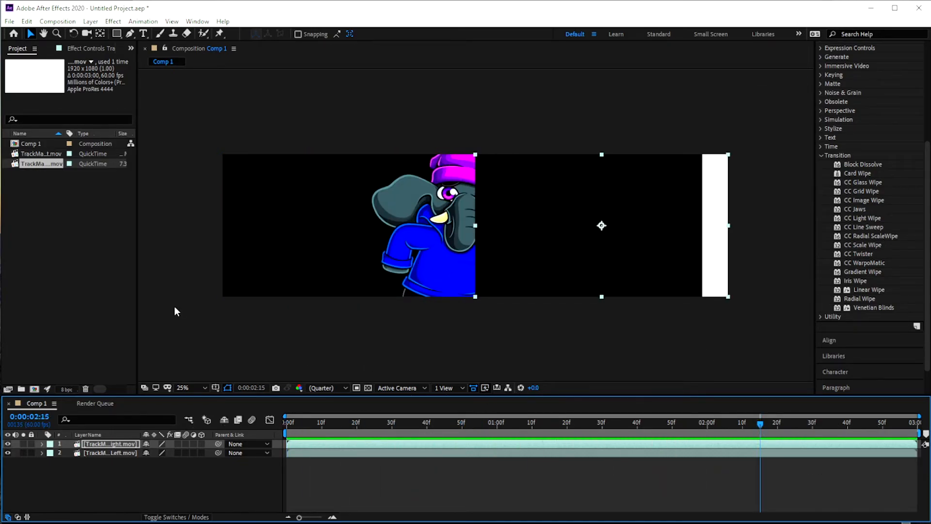
# Queue Comp 1 for rendering as AVI with RGB + Alpha channels and audio output off
pyautogui.click(12, 22)
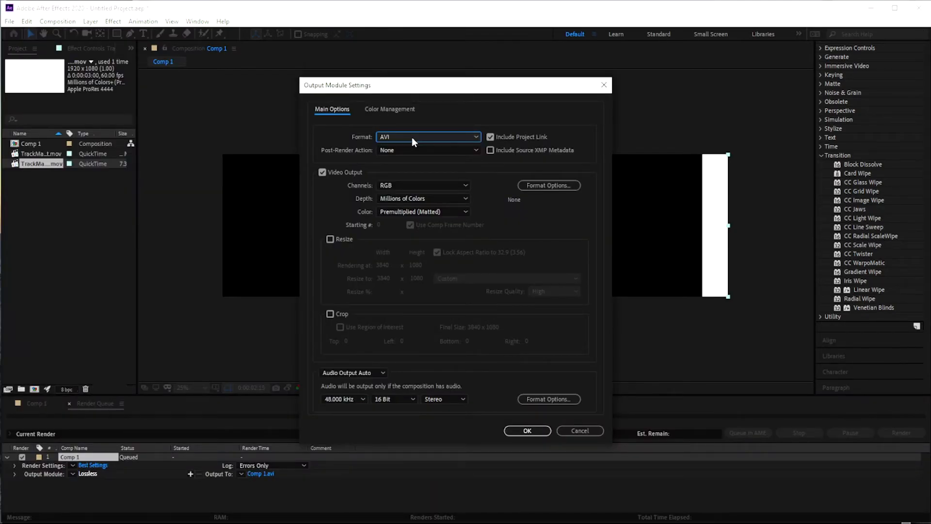
pyautogui.click(416, 182)
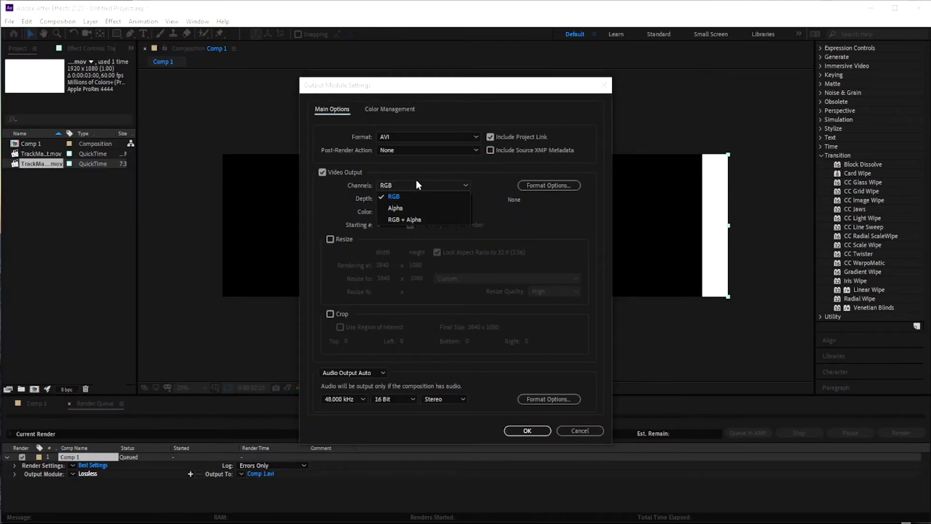
pyautogui.click(411, 225)
pyautogui.click(408, 188)
pyautogui.click(403, 219)
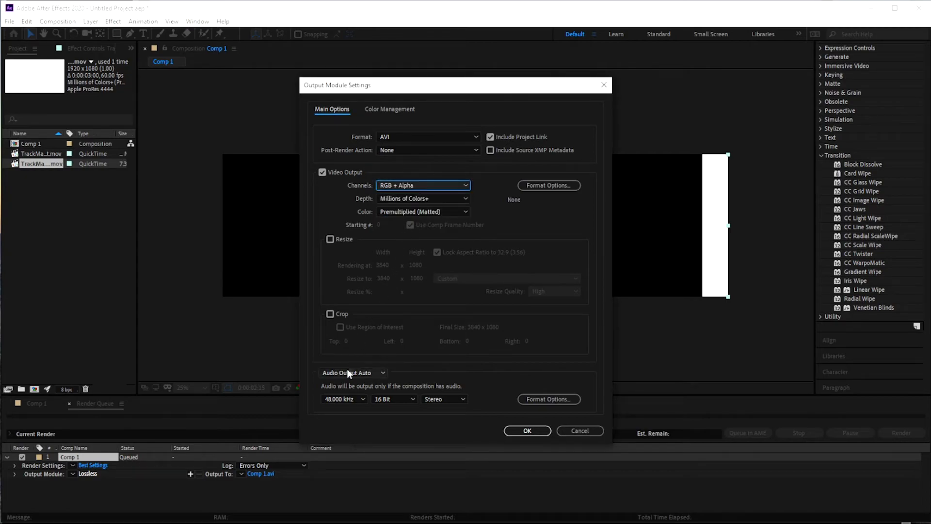
pyautogui.click(351, 374)
pyautogui.click(356, 403)
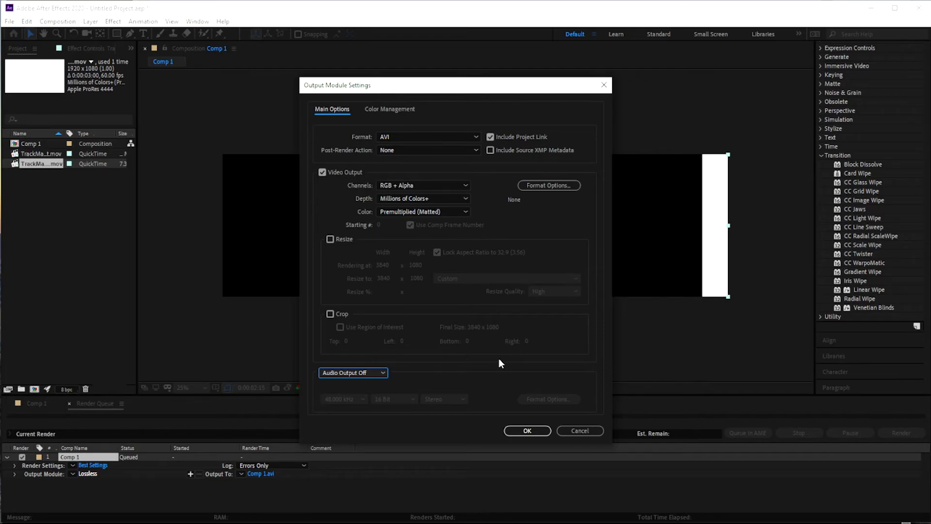
pyautogui.click(527, 431)
# Name the output movie TrackMatteTransition in the Track Matte folder and render it
pyautogui.click(260, 474)
pyautogui.write('TrackMatteTransition')
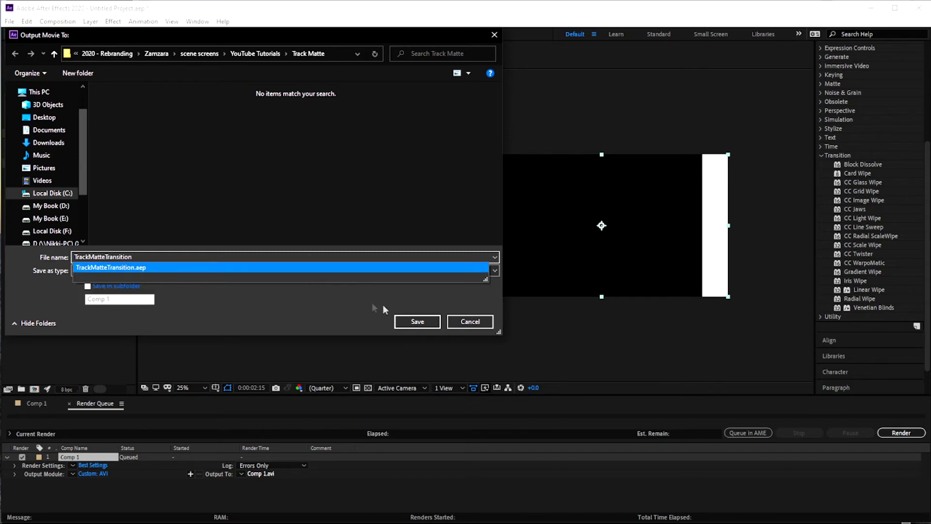
pyautogui.click(353, 315)
pyautogui.click(411, 324)
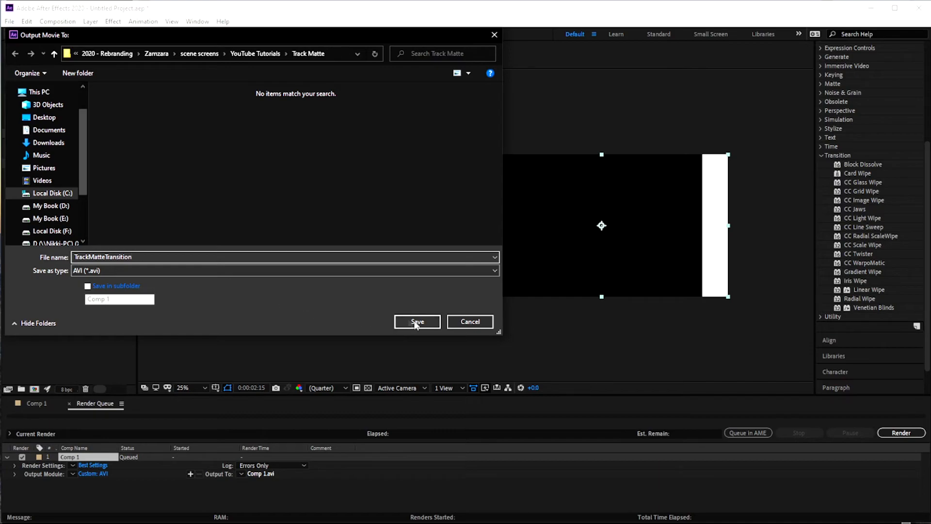
pyautogui.click(903, 432)
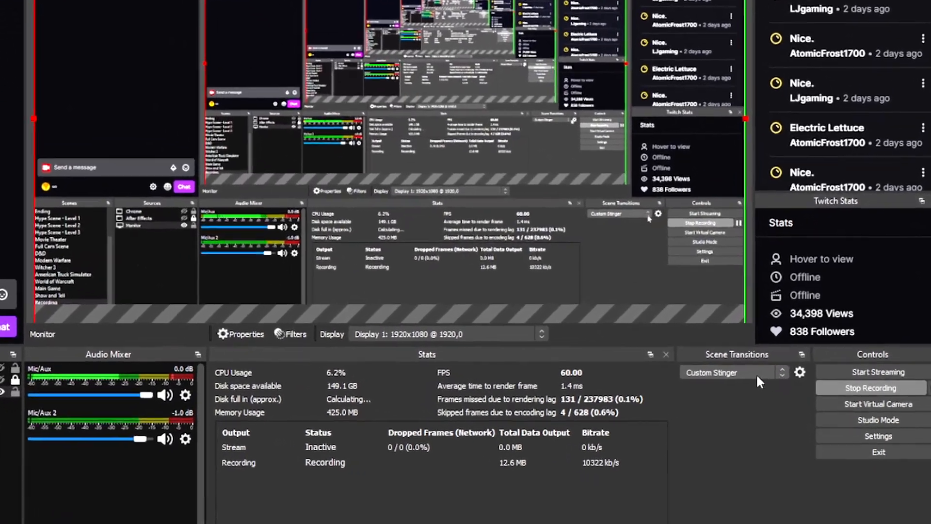
# Switch to OBS, select the Running Stinger scene transition, and review its transition point and track matte properties
pyautogui.click(790, 407)
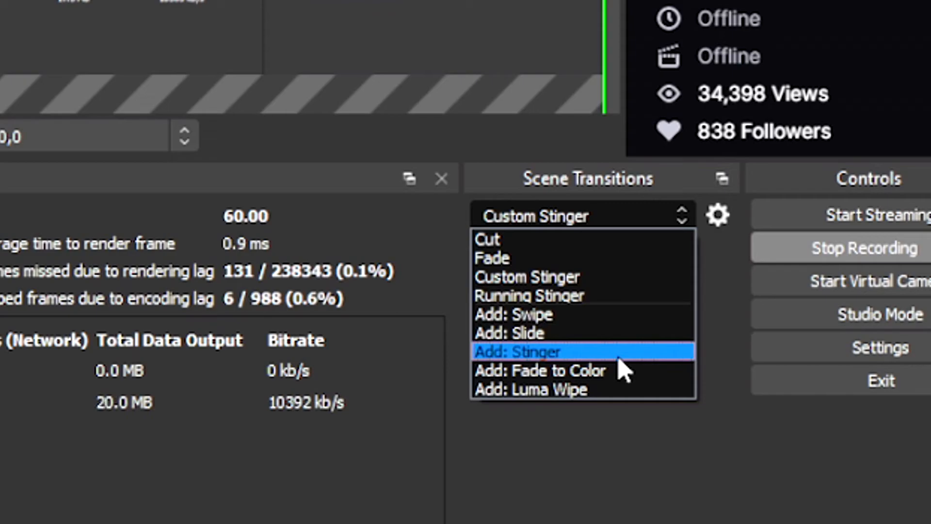
pyautogui.click(615, 297)
pyautogui.click(717, 216)
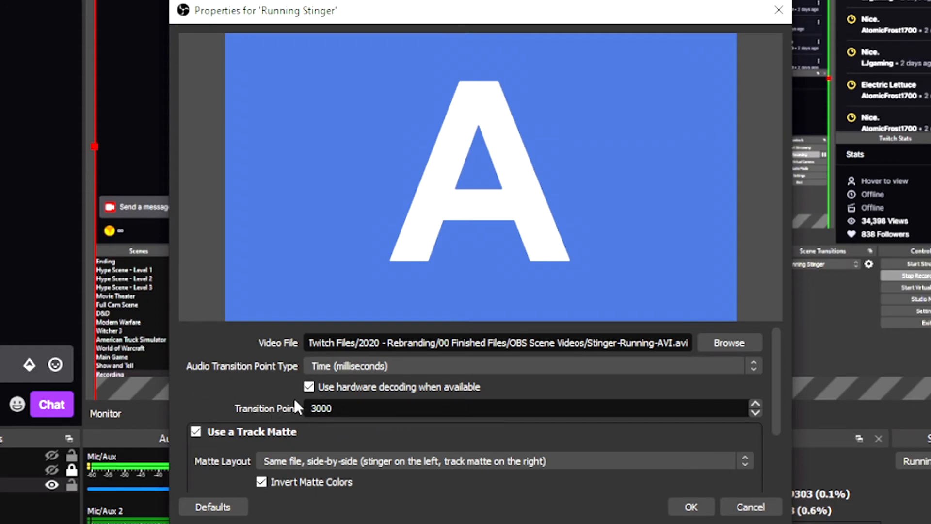
pyautogui.scroll(-1, 252, 391)
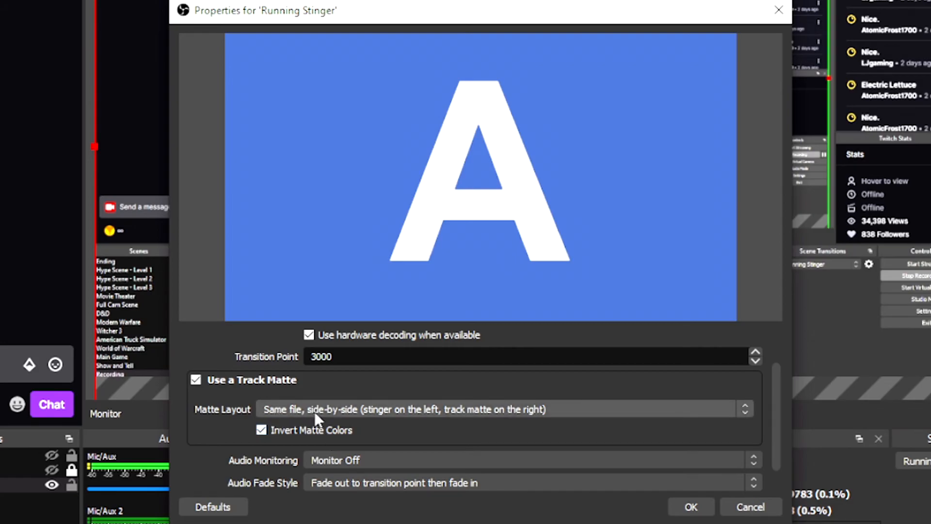
pyautogui.scroll(-1, 339, 421)
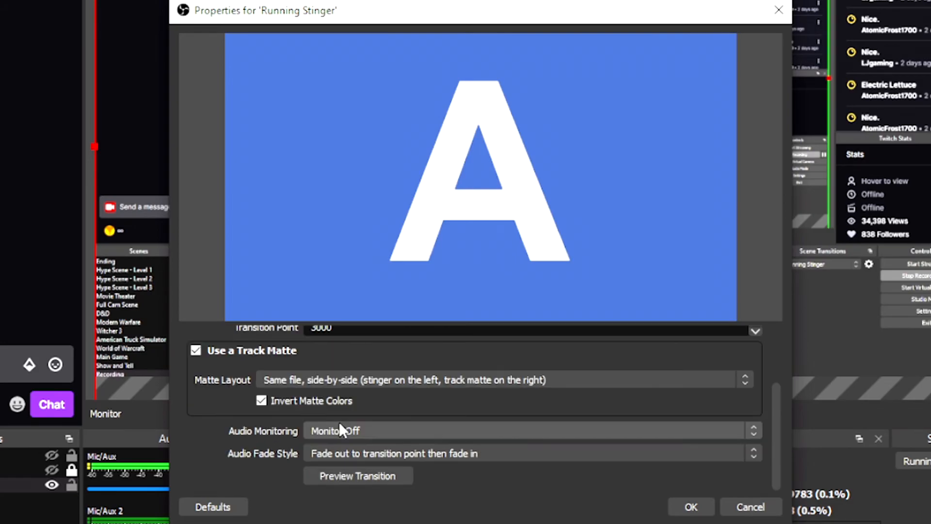
pyautogui.click(690, 507)
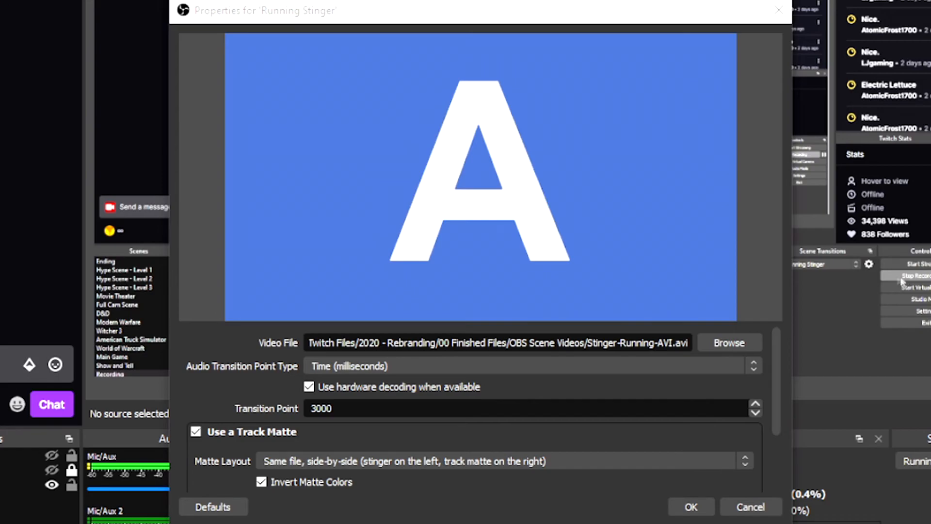